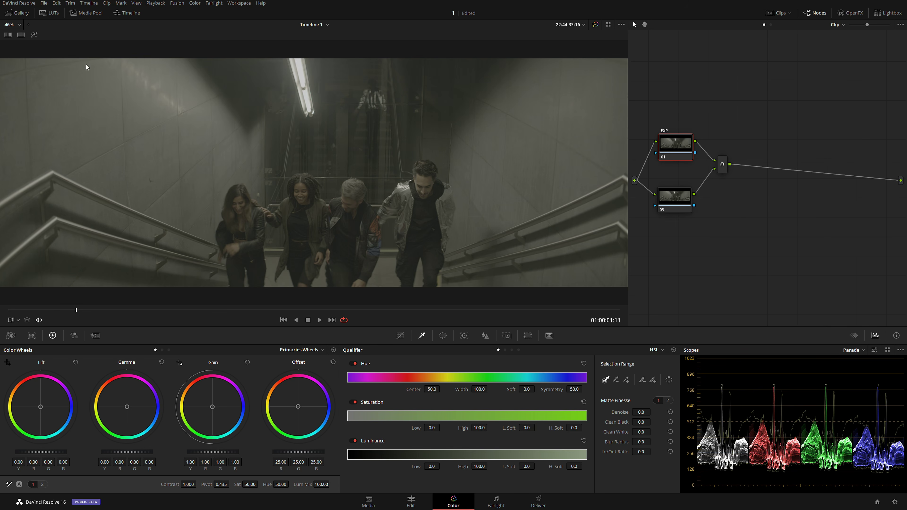
- Wipe the reference still across most of the clip to compare the two images and their parade scopes
{"action": "left_click", "coordinate": [35, 35]}
{"action": "left_click", "coordinate": [7, 35]}
{"action": "left_click_drag", "start_coordinate": [150, 172], "coordinate": [27, 172]}
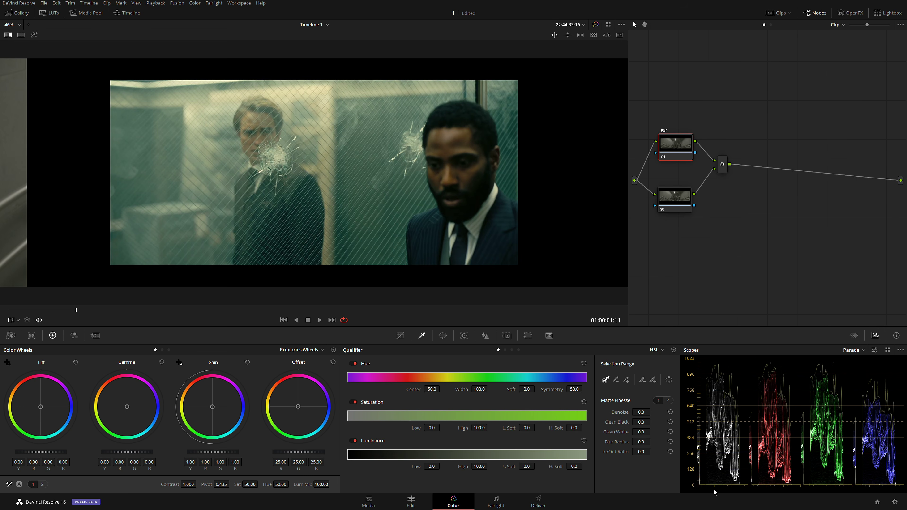
{"action": "left_click", "coordinate": [8, 35]}
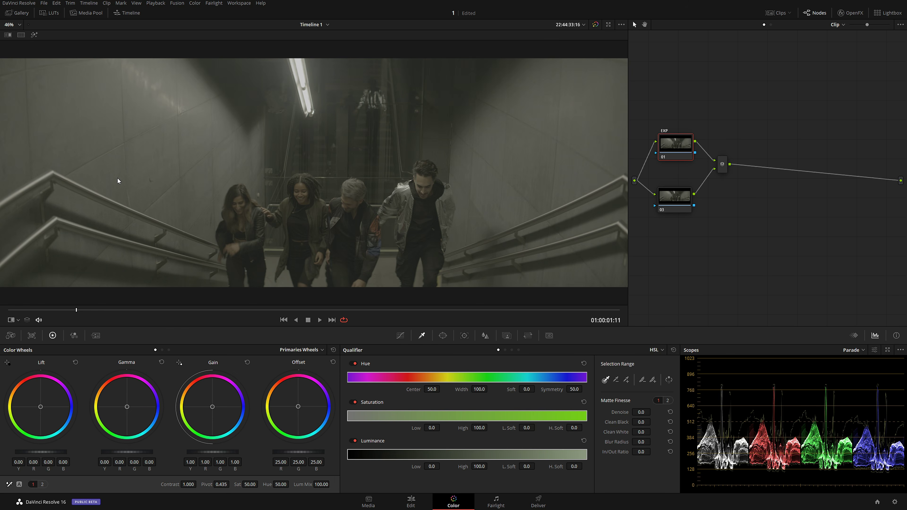
- On the EXP node, set Gain to 1.42, Offset to 17.15 and log Shadow to -0.13, and check against the reference still
{"action": "left_click_drag", "start_coordinate": [213, 452], "coordinate": [282, 452]}
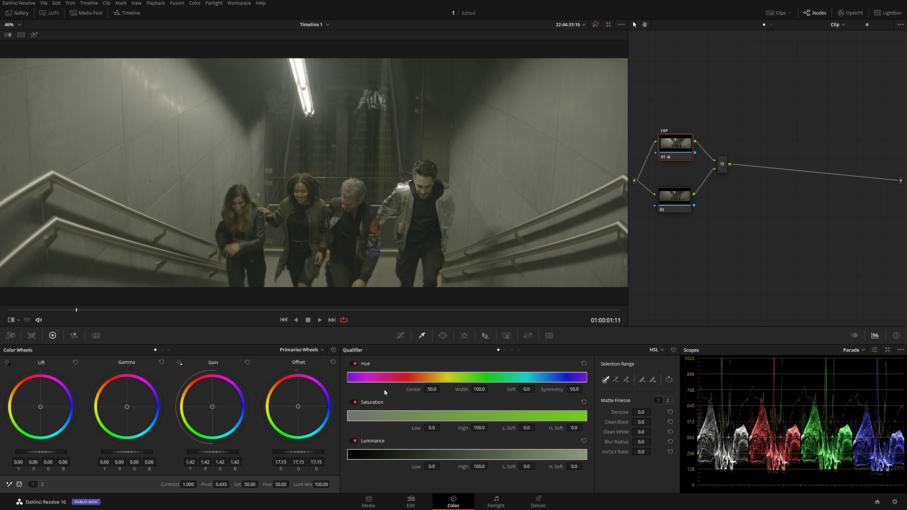
{"action": "left_click", "coordinate": [314, 350]}
{"action": "left_click", "coordinate": [295, 375]}
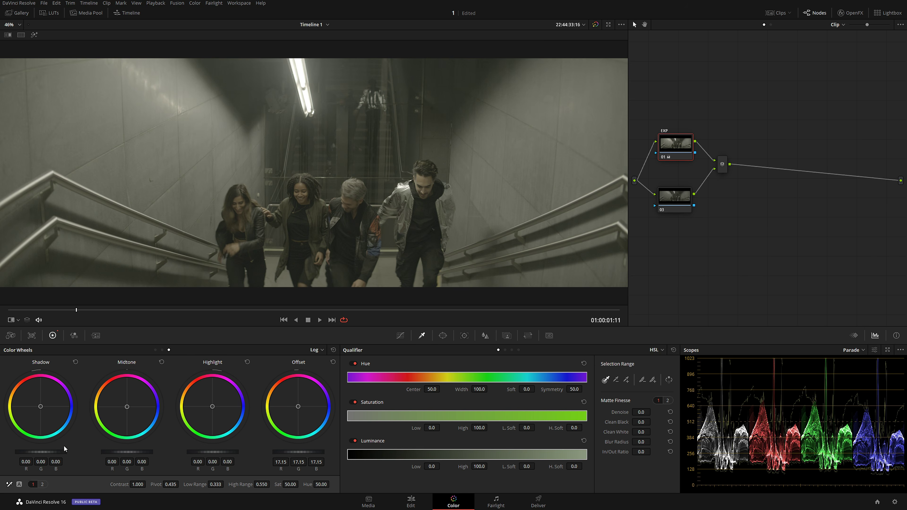
{"action": "left_click_drag", "start_coordinate": [62, 450], "coordinate": [58, 450]}
{"action": "left_click", "coordinate": [34, 35]}
{"action": "left_click", "coordinate": [7, 35]}
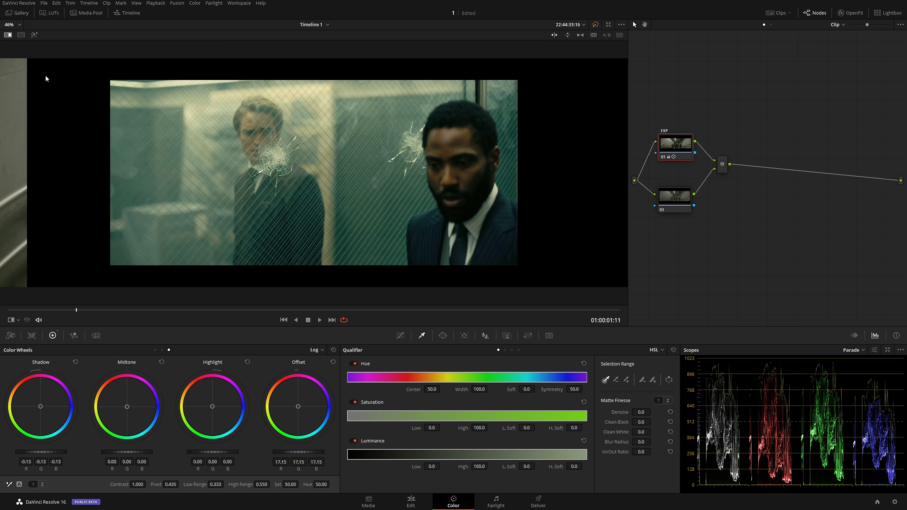
{"action": "left_click", "coordinate": [9, 36]}
- Label the second parallel node "sat" and set its saturation to 100
{"action": "left_click", "coordinate": [682, 200]}
{"action": "left_click_drag", "start_coordinate": [682, 200], "coordinate": [678, 199]}
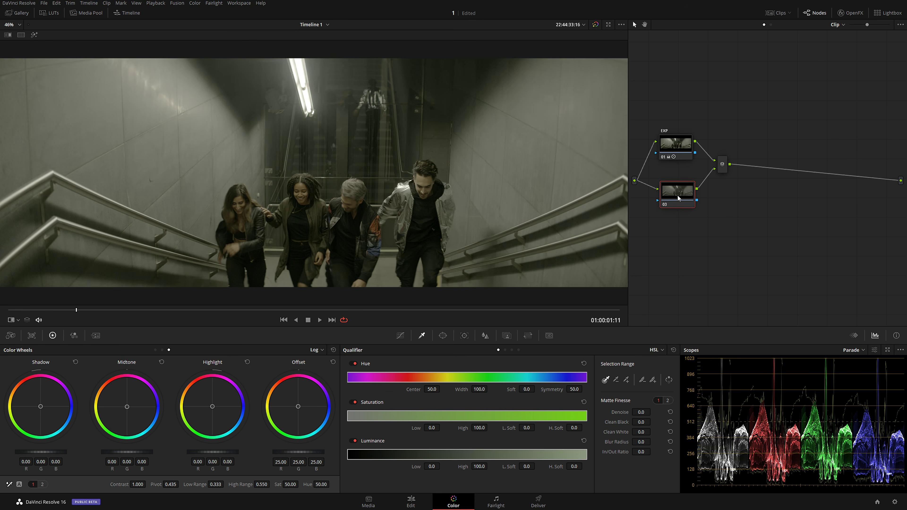
{"action": "right_click", "coordinate": [682, 202]}
{"action": "left_click", "coordinate": [703, 210]}
{"action": "type", "text": "sat"}
{"action": "left_click", "coordinate": [290, 484]}
{"action": "type", "text": "100"}
{"action": "key", "text": "Return"}
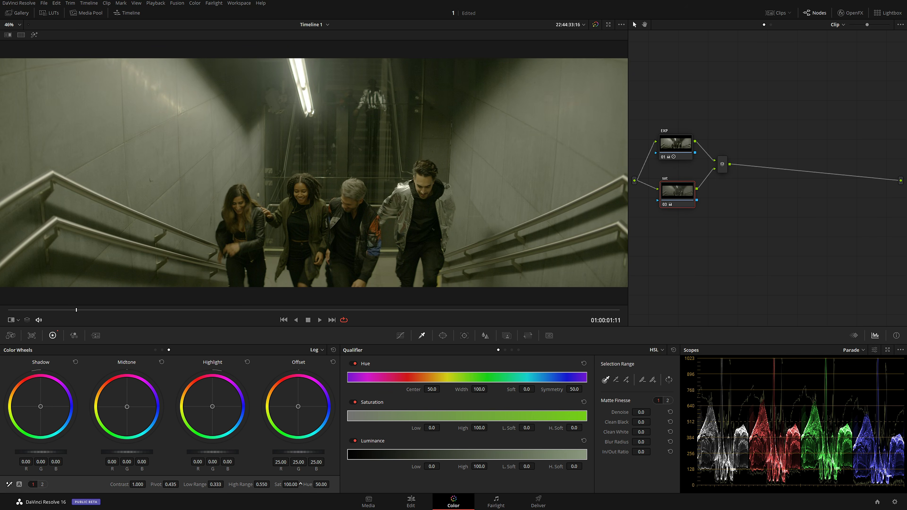
- Add a third parallel node below the sat node and label it "pre look"
{"action": "mouse_move", "coordinate": [178, 310]}
{"action": "left_mouse_down"}
{"action": "mouse_move", "coordinate": [344, 305]}
{"action": "mouse_move", "coordinate": [159, 308]}
{"action": "mouse_move", "coordinate": [180, 309]}
{"action": "left_mouse_up"}
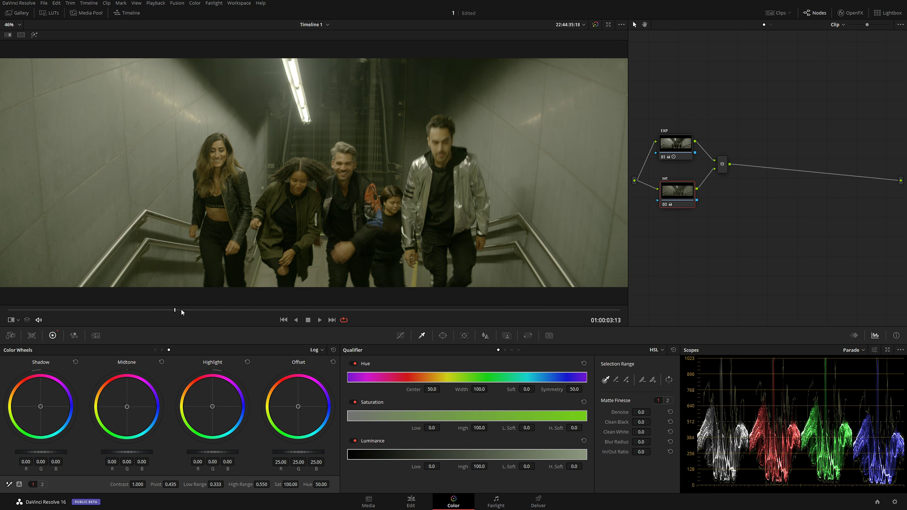
{"action": "key", "text": "alt+l"}
{"action": "left_click_drag", "start_coordinate": [684, 226], "coordinate": [685, 234]}
{"action": "right_click", "coordinate": [685, 232]}
{"action": "left_click", "coordinate": [700, 249]}
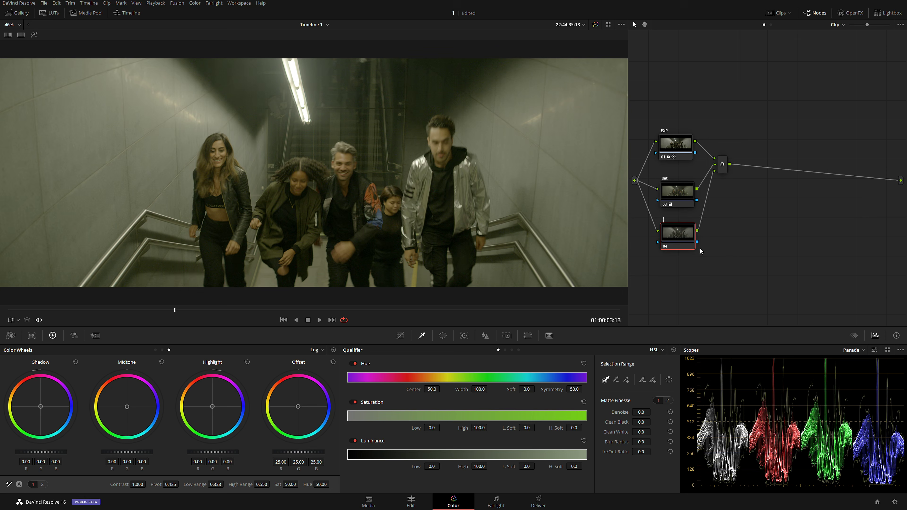
{"action": "type", "text": "pre look"}
- Compare with the reference still and push the pre look node's Gamma towards blue, to red -0.01 and blue 0.05
{"action": "left_click", "coordinate": [7, 34]}
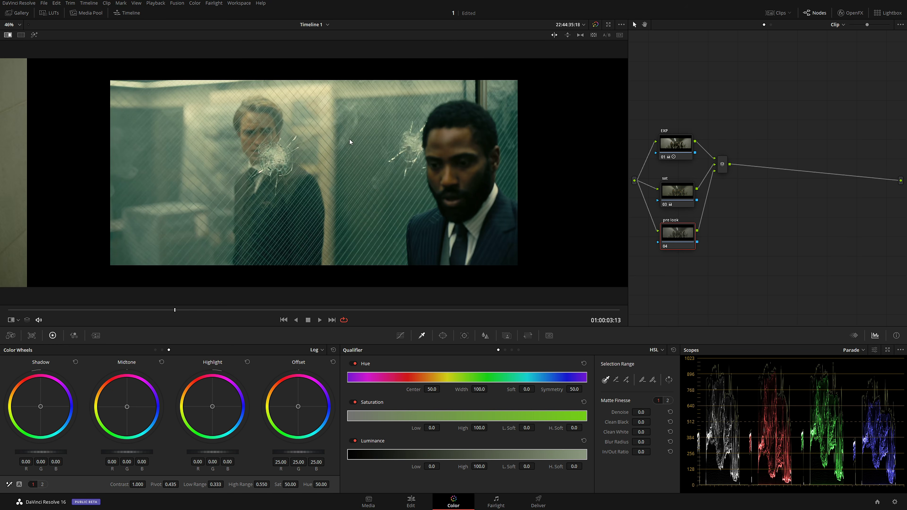
{"action": "left_click", "coordinate": [8, 36]}
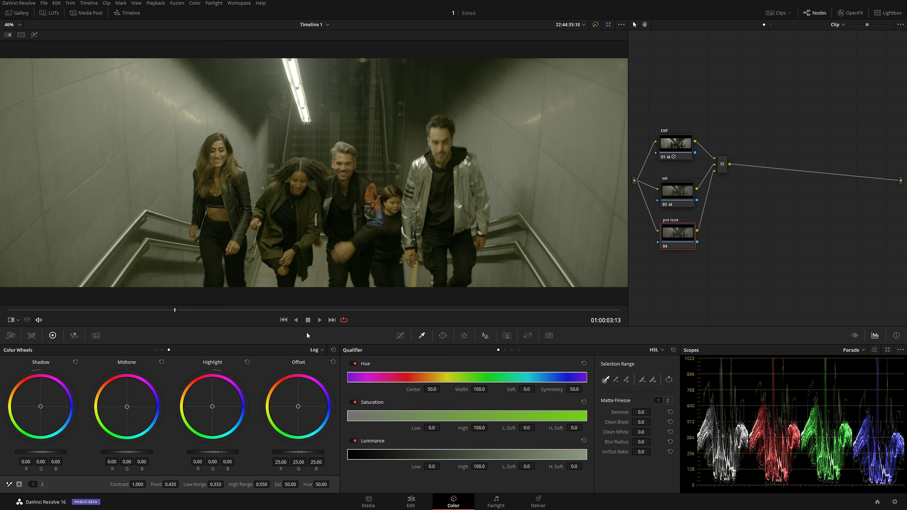
{"action": "left_click", "coordinate": [321, 352]}
{"action": "left_click", "coordinate": [326, 362]}
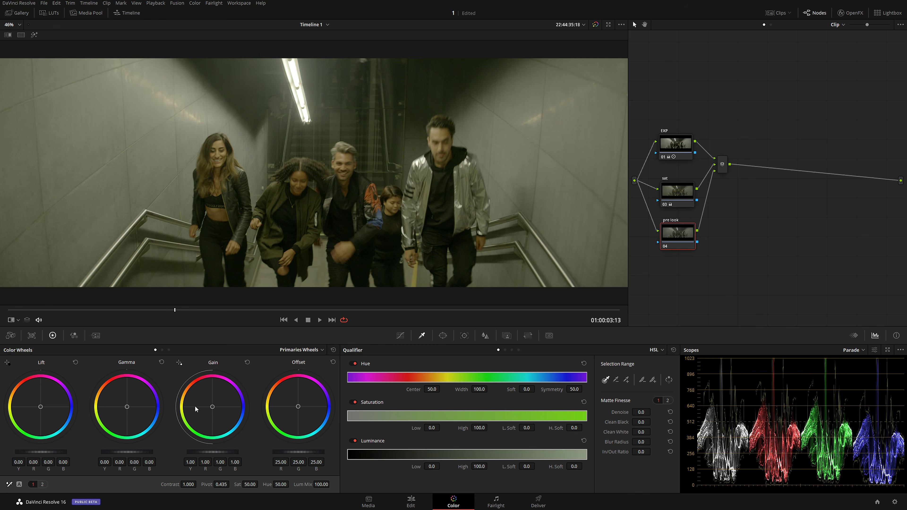
{"action": "left_click_drag", "start_coordinate": [127, 409], "coordinate": [131, 408]}
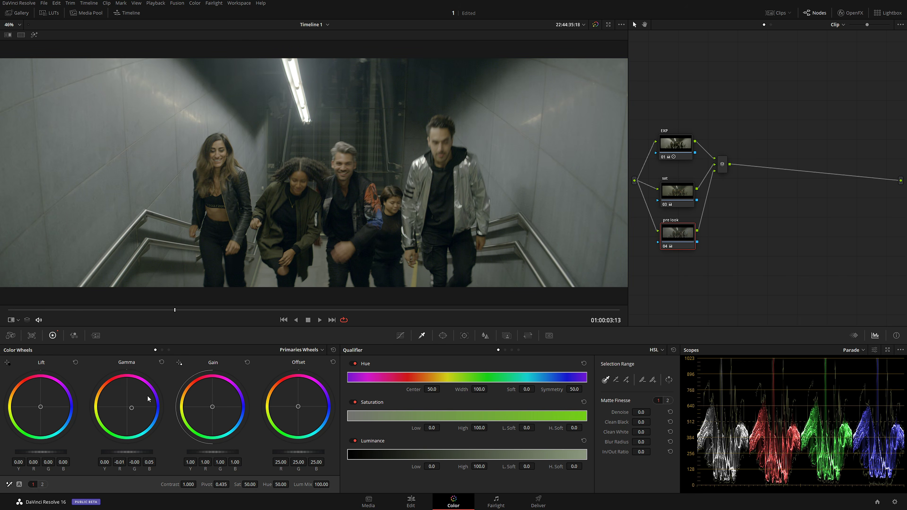
- Arrange the EXP, sat and pre look nodes closer together in the node graph
{"action": "left_click_drag", "start_coordinate": [676, 203], "coordinate": [668, 196]}
{"action": "left_click_drag", "start_coordinate": [684, 233], "coordinate": [679, 217]}
{"action": "left_click_drag", "start_coordinate": [675, 145], "coordinate": [669, 155]}
- Add a serial node after the parallel mixer and label it "look"
{"action": "left_click", "coordinate": [716, 164]}
{"action": "key", "text": "alt+s"}
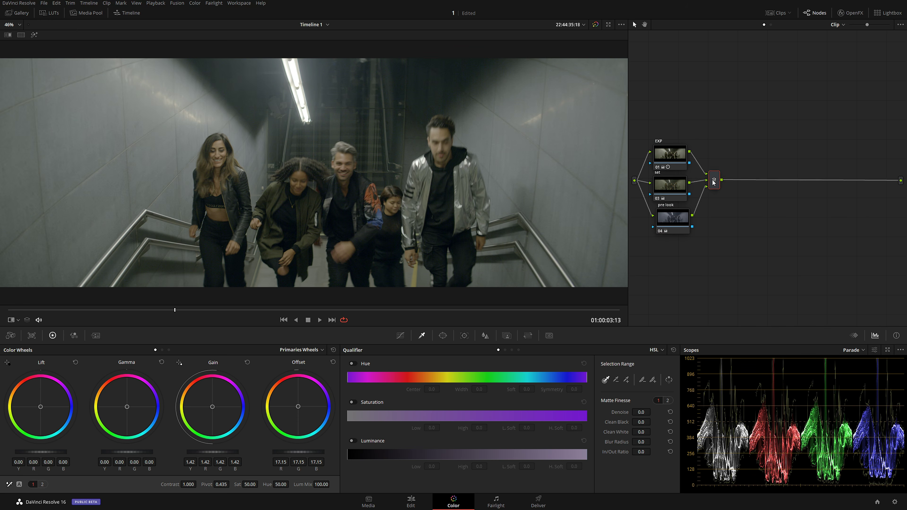
{"action": "left_click_drag", "start_coordinate": [754, 186], "coordinate": [742, 187]}
{"action": "right_click", "coordinate": [742, 186]}
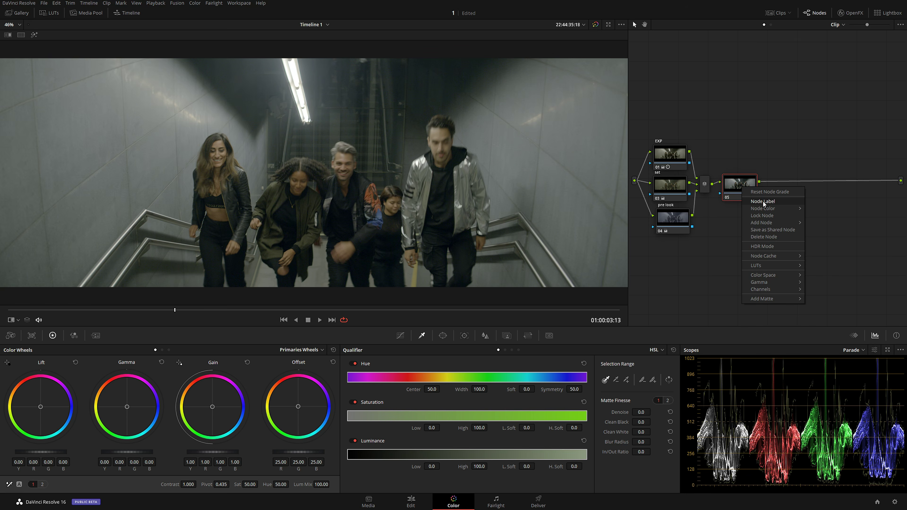
{"action": "left_click", "coordinate": [763, 201]}
{"action": "type", "text": "look"}
{"action": "key", "text": "Return"}
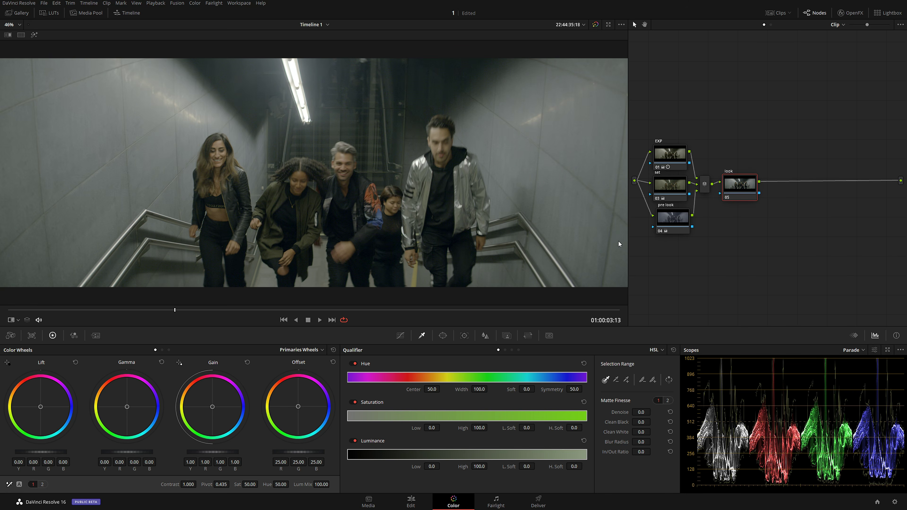
- Try Temperature 1230 and Tint -89.50 on the look node, and compare beside the reference still in a roughly central wipe
{"action": "left_click", "coordinate": [42, 484]}
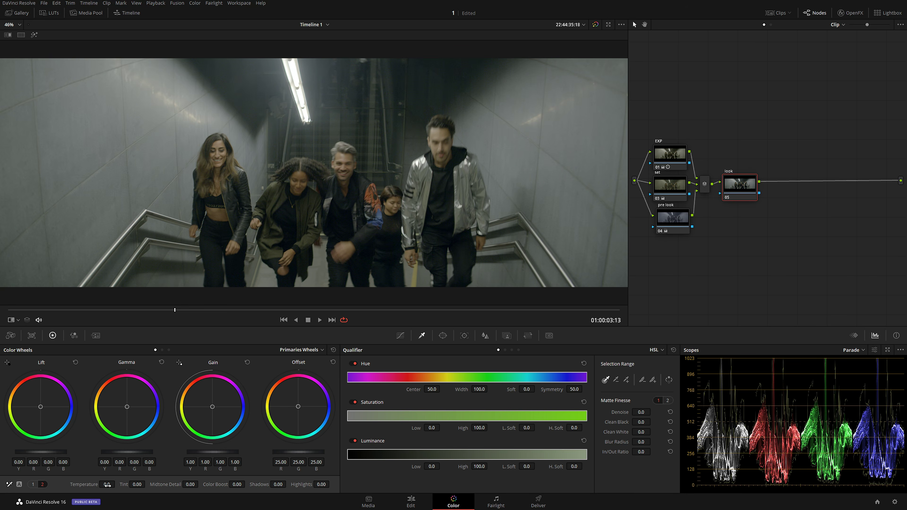
{"action": "left_click_drag", "start_coordinate": [108, 484], "coordinate": [143, 484]}
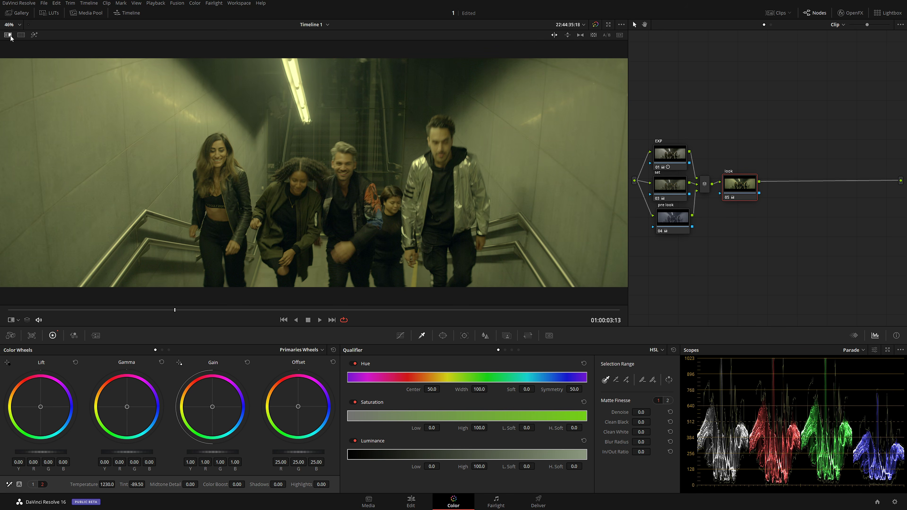
{"action": "left_click", "coordinate": [10, 35]}
{"action": "left_click_drag", "start_coordinate": [30, 167], "coordinate": [353, 183]}
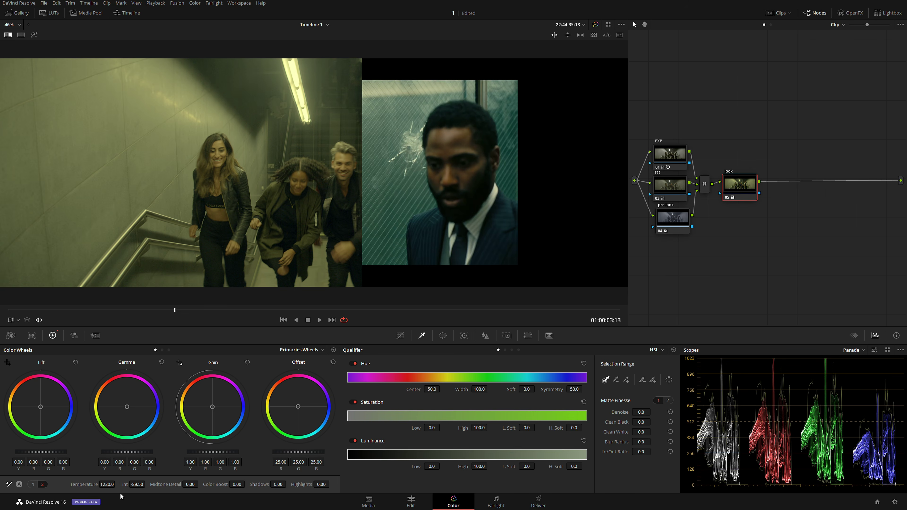
- Return the look node's Temperature to 0 and set its Tint to -82.50, checking another frame against the reference still
{"action": "left_click_drag", "start_coordinate": [109, 486], "coordinate": [147, 484]}
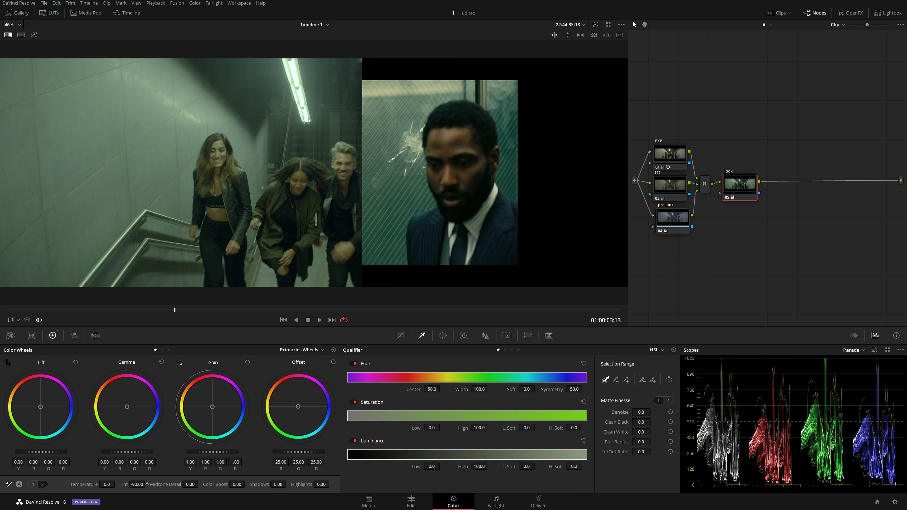
{"action": "left_click_drag", "start_coordinate": [146, 484], "coordinate": [147, 484]}
{"action": "left_click", "coordinate": [8, 34]}
{"action": "left_click_drag", "start_coordinate": [213, 308], "coordinate": [237, 310]}
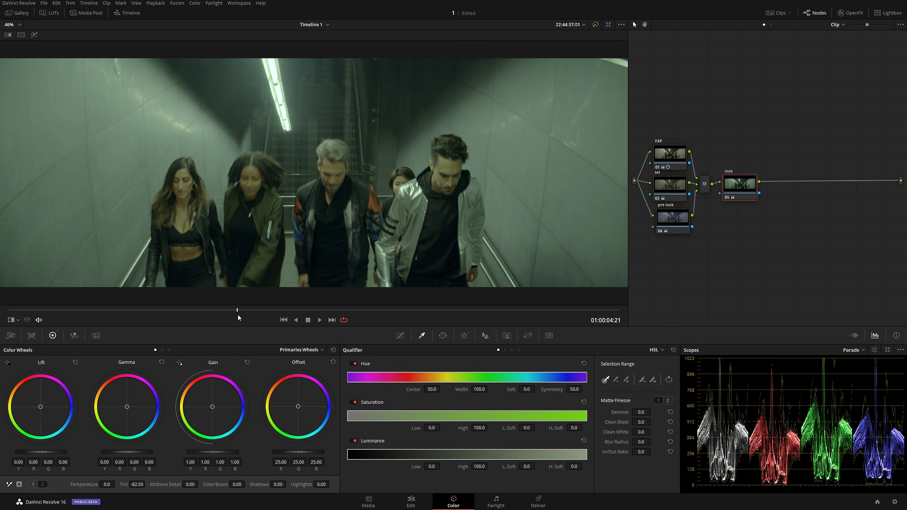
{"action": "left_click", "coordinate": [8, 35]}
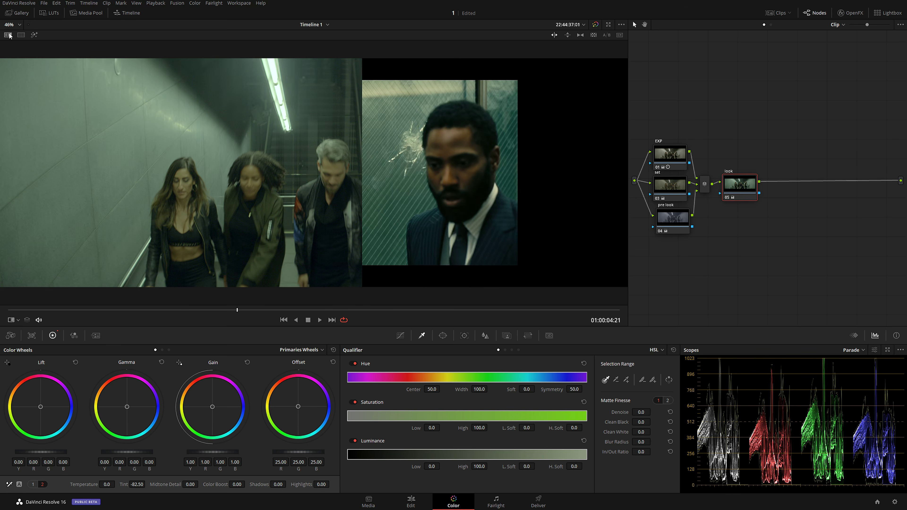
{"action": "key", "text": "ctrl+w"}
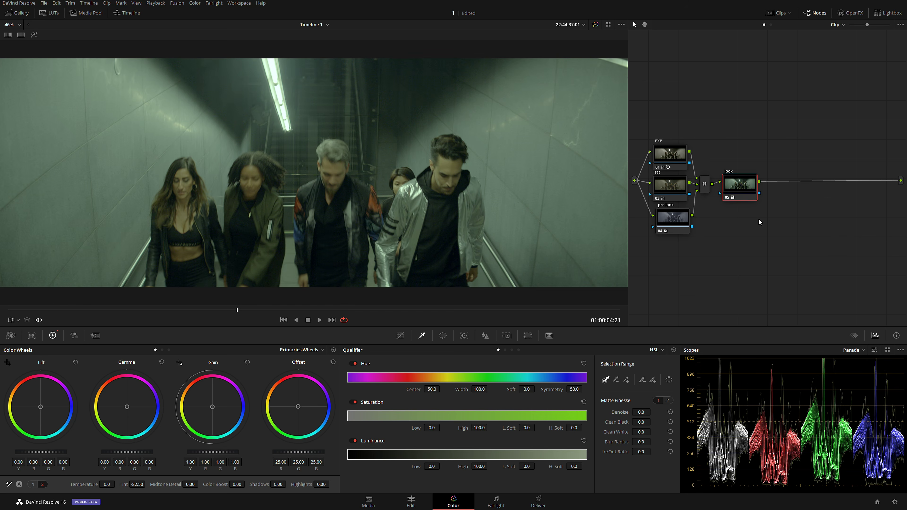
- Add a serial node, place it before the look node in the chain and label it "cont"
{"action": "key", "text": "alt+s"}
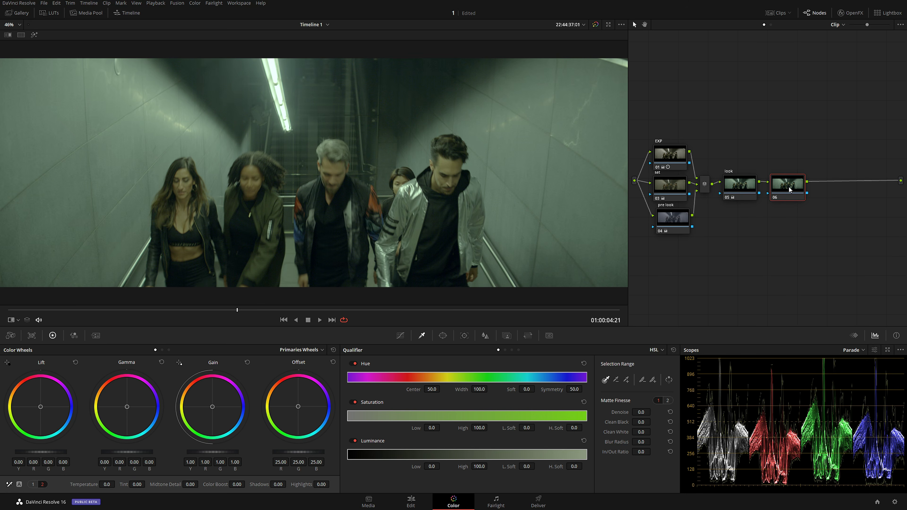
{"action": "left_click_drag", "start_coordinate": [789, 186], "coordinate": [734, 182]}
{"action": "left_click", "coordinate": [736, 184]}
{"action": "right_click", "coordinate": [736, 183]}
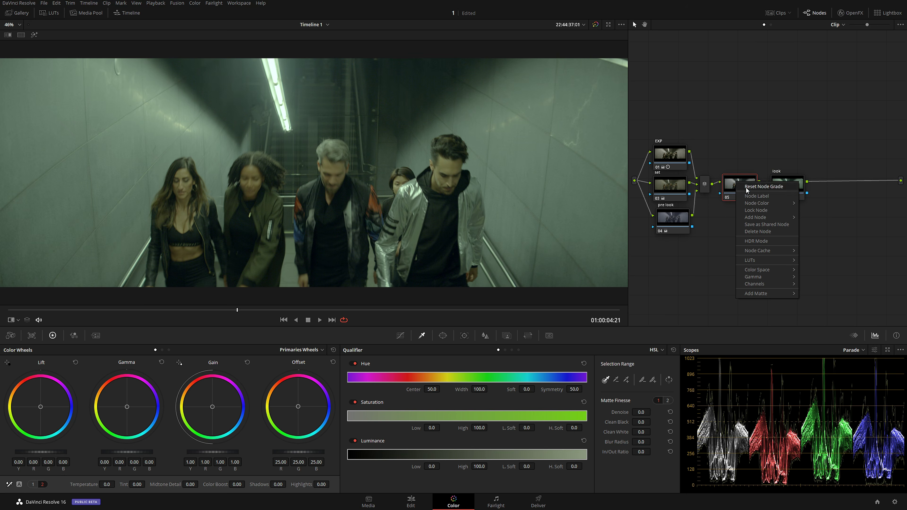
{"action": "left_click", "coordinate": [768, 195]}
{"action": "type", "text": "cont"}
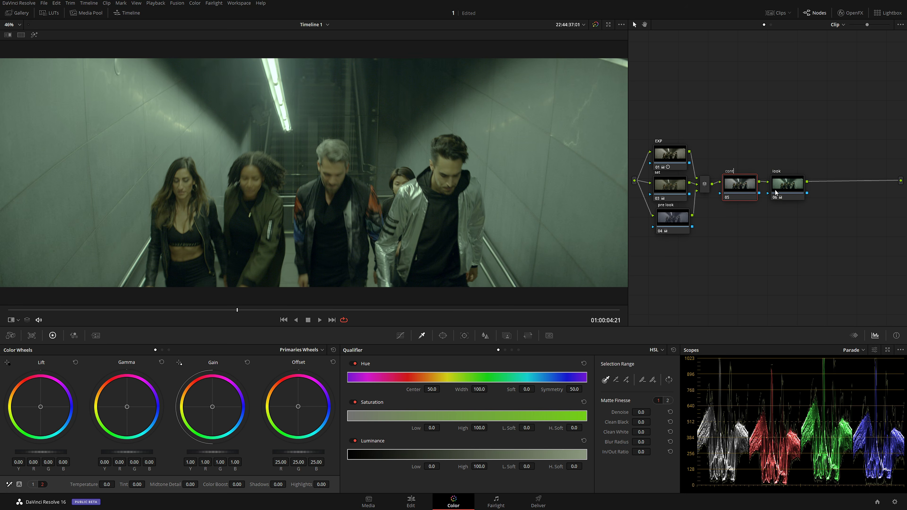
- Set the cont node's contrast to 1.202 and compare the clip with the reference still
{"action": "left_click", "coordinate": [32, 484]}
{"action": "left_click_drag", "start_coordinate": [184, 482], "coordinate": [198, 484]}
{"action": "left_click_drag", "start_coordinate": [198, 485], "coordinate": [187, 484]}
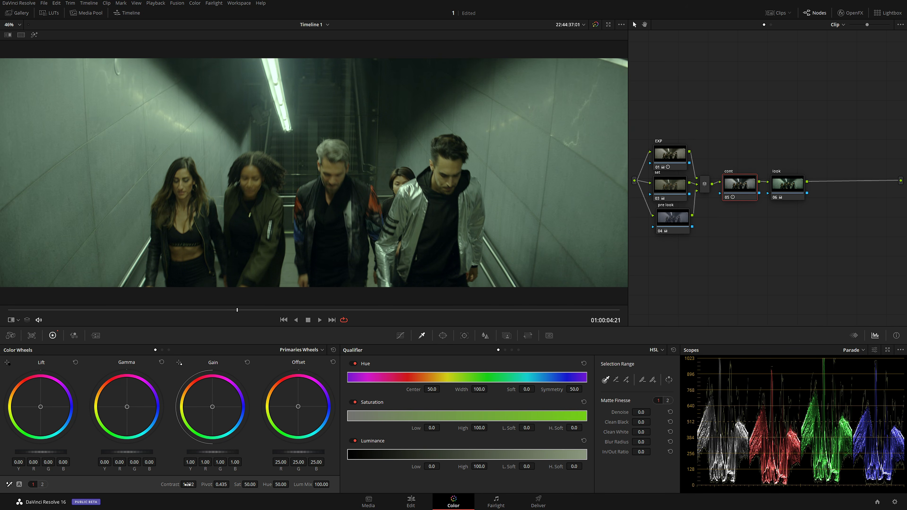
{"action": "left_click", "coordinate": [8, 35]}
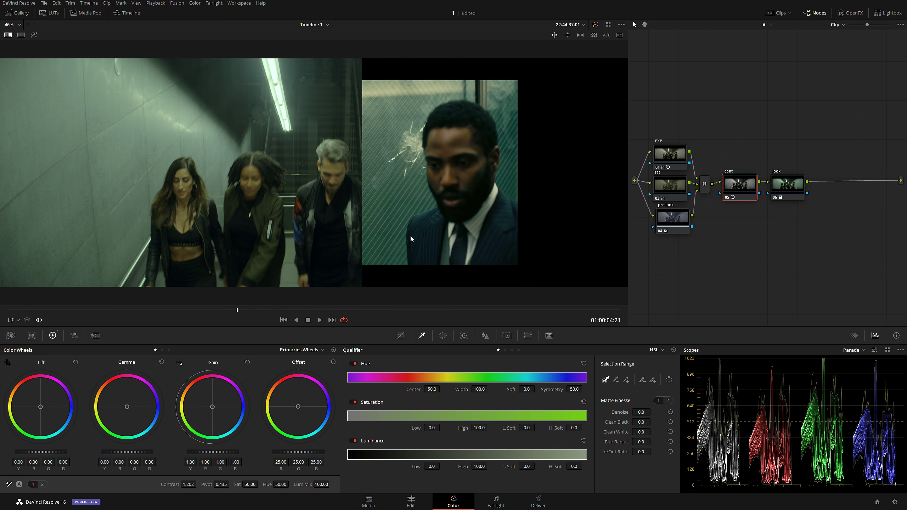
{"action": "left_click_drag", "start_coordinate": [375, 203], "coordinate": [404, 199]}
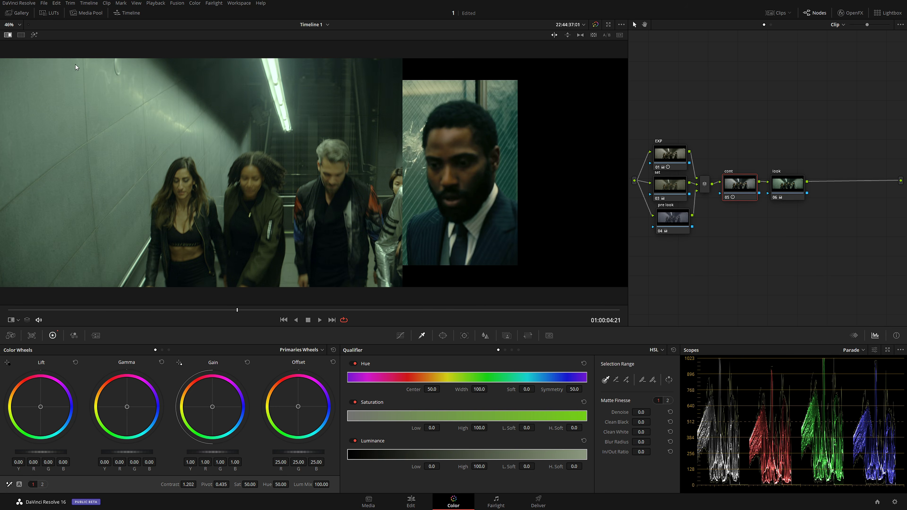
{"action": "left_click", "coordinate": [8, 35]}
- Move the look node farther along the chain to leave a gap after the cont node, and check other frames
{"action": "left_click_drag", "start_coordinate": [782, 186], "coordinate": [783, 184]}
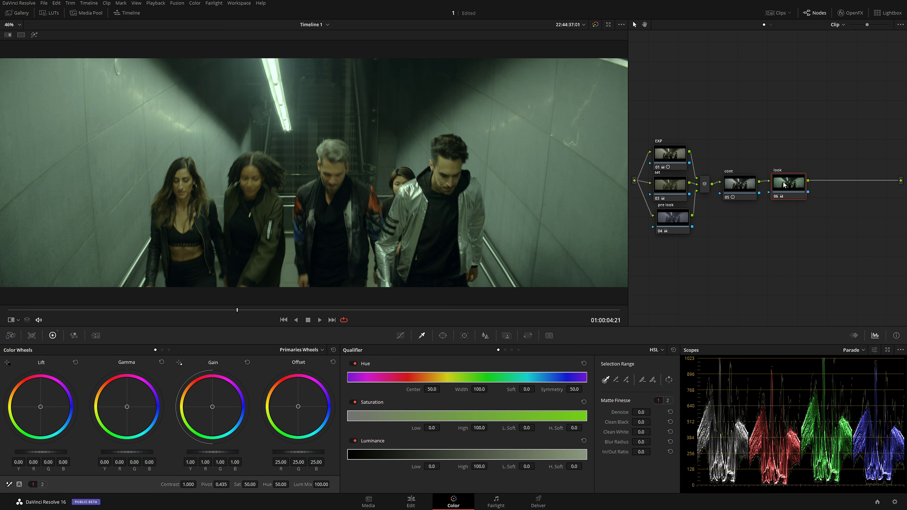
{"action": "left_click_drag", "start_coordinate": [240, 311], "coordinate": [198, 310]}
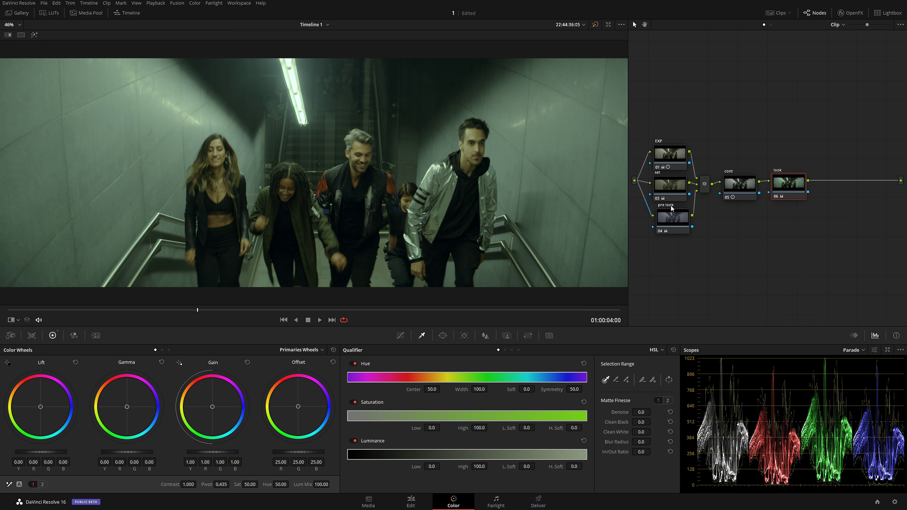
{"action": "left_click_drag", "start_coordinate": [787, 185], "coordinate": [818, 185]}
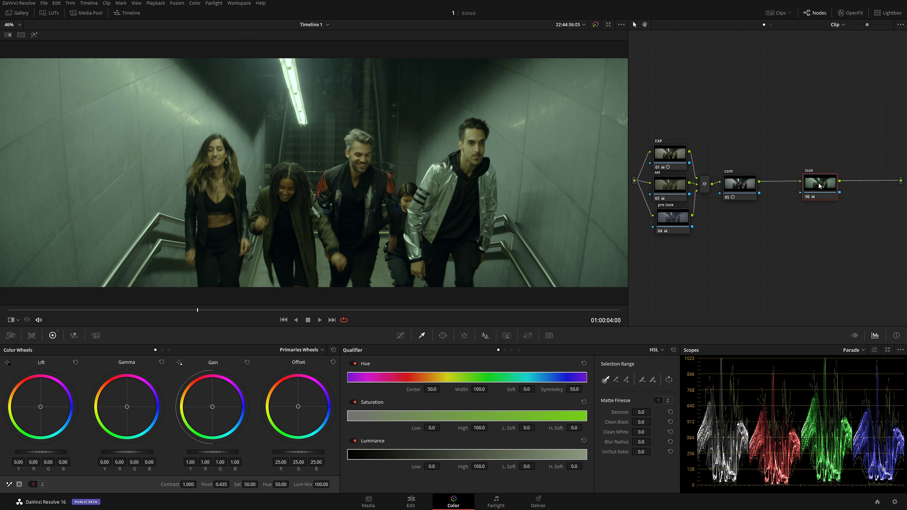
{"action": "left_click_drag", "start_coordinate": [195, 308], "coordinate": [214, 307]}
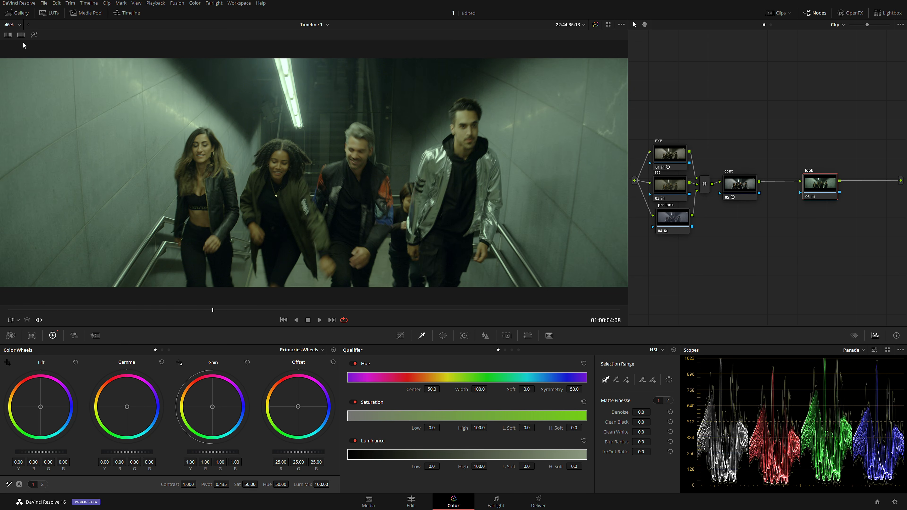
- Set the look node's Temperature to 110 and its gamma to red -0.02 and green 0.01 while comparing against the reference still
{"action": "left_click", "coordinate": [8, 34]}
{"action": "left_click_drag", "start_coordinate": [402, 154], "coordinate": [342, 157]}
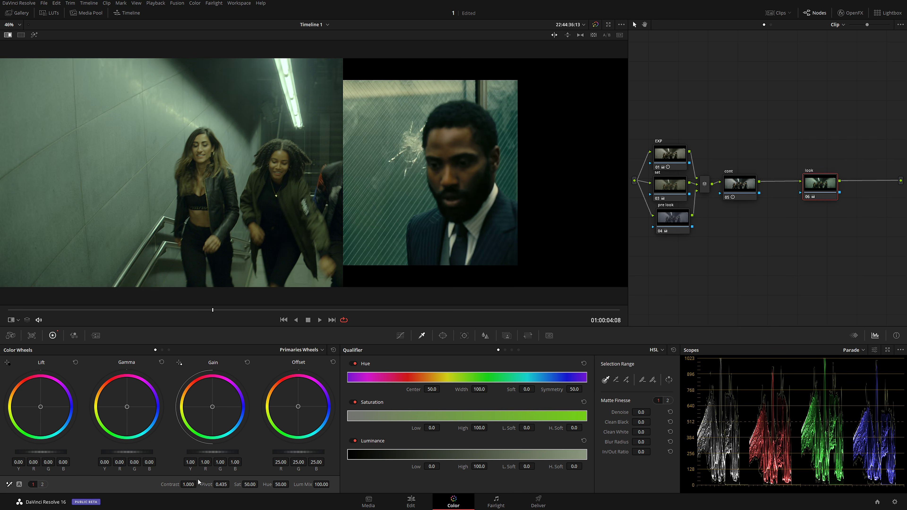
{"action": "left_click", "coordinate": [42, 484]}
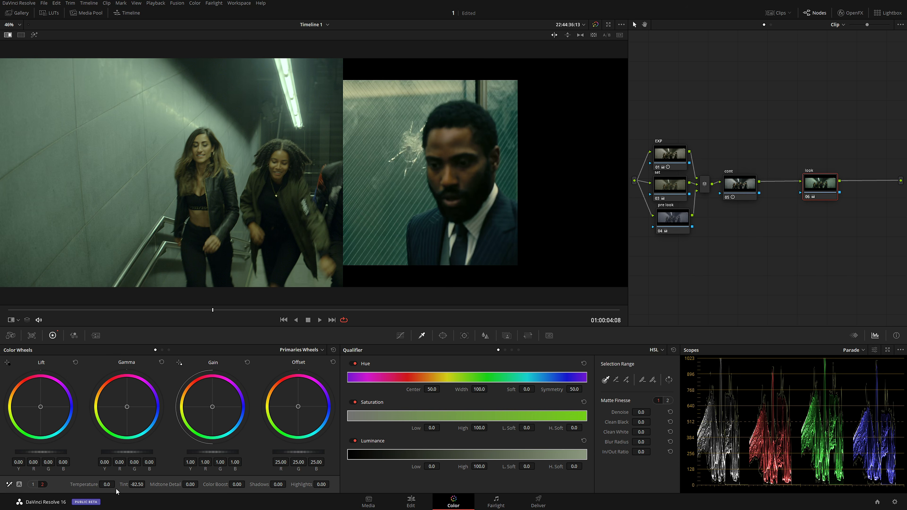
{"action": "left_click_drag", "start_coordinate": [108, 484], "coordinate": [118, 485]}
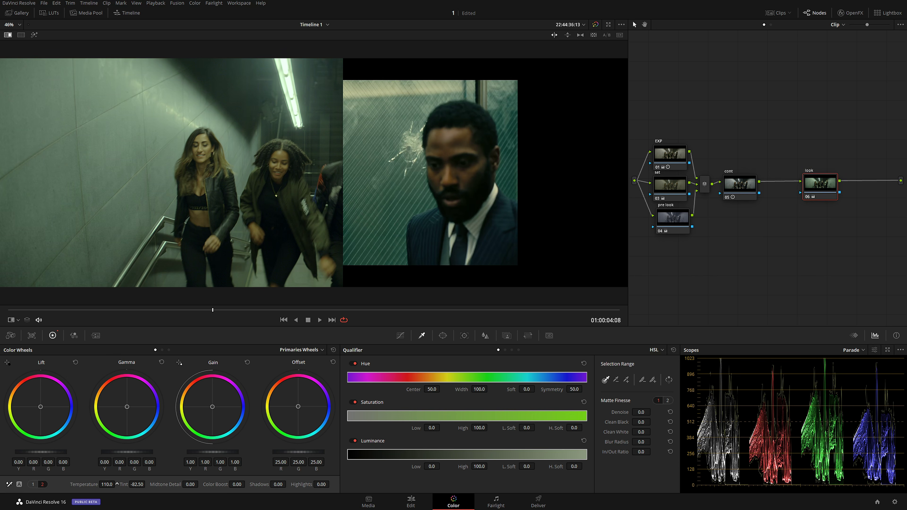
{"action": "left_click_drag", "start_coordinate": [128, 408], "coordinate": [127, 410]}
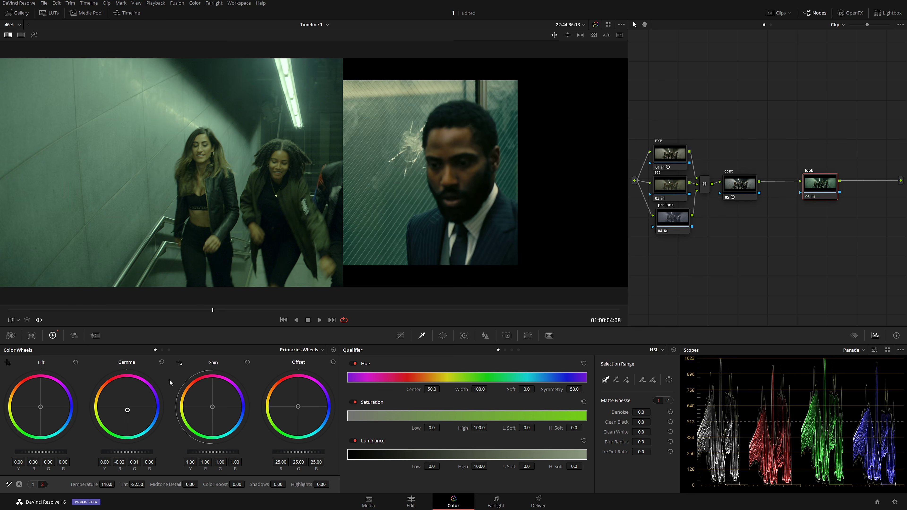
{"action": "left_click", "coordinate": [8, 35]}
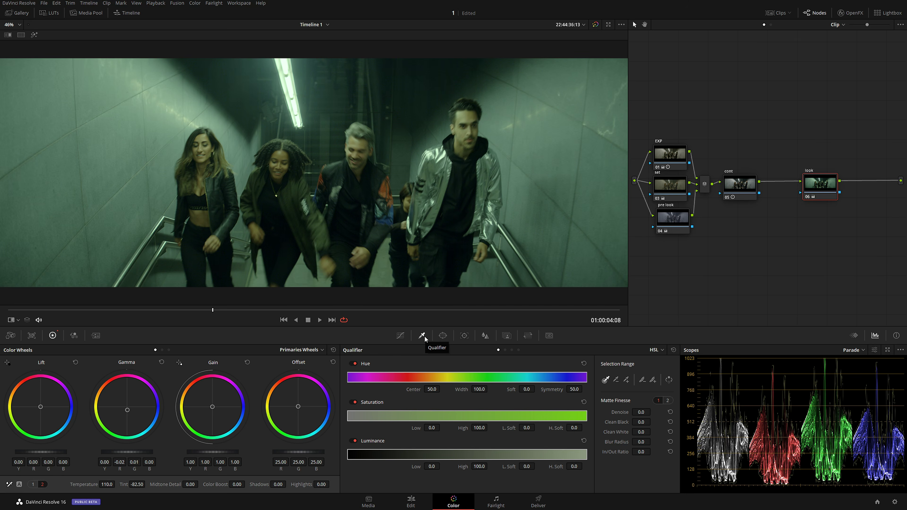
- Qualify the look node by luminance only, with Low 51.7, High 65.6, low softness 3.4 and high softness 5.4
{"action": "left_click", "coordinate": [353, 363]}
{"action": "left_click", "coordinate": [354, 402]}
{"action": "left_click", "coordinate": [34, 35]}
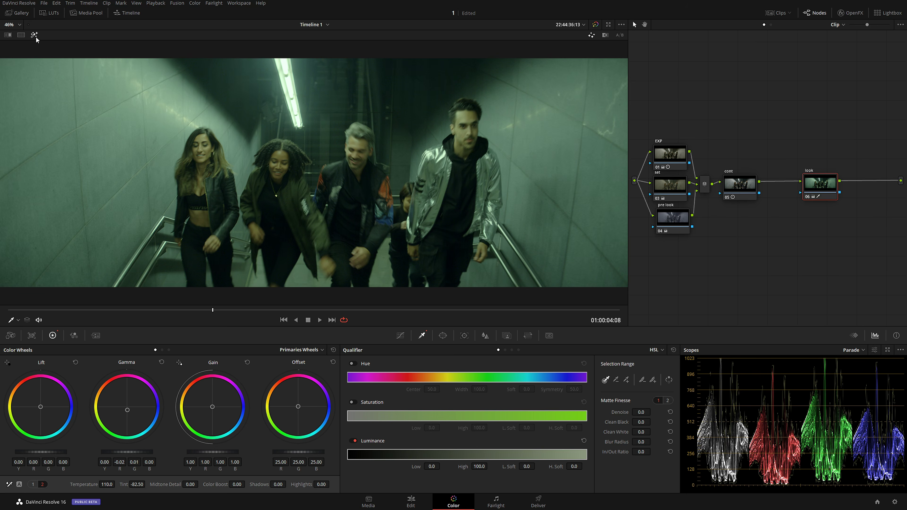
{"action": "left_click_drag", "start_coordinate": [427, 466], "coordinate": [442, 466]}
{"action": "left_click_drag", "start_coordinate": [524, 464], "coordinate": [527, 463]}
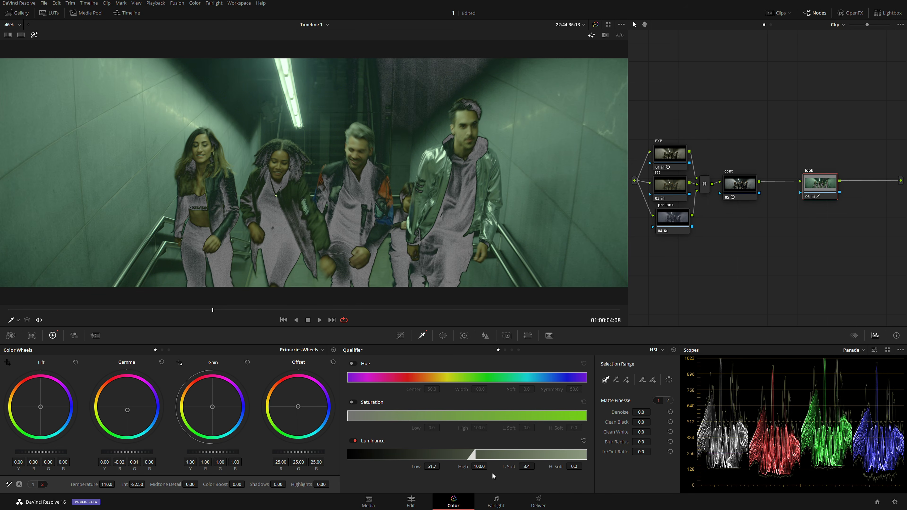
{"action": "left_click_drag", "start_coordinate": [482, 472], "coordinate": [488, 466]}
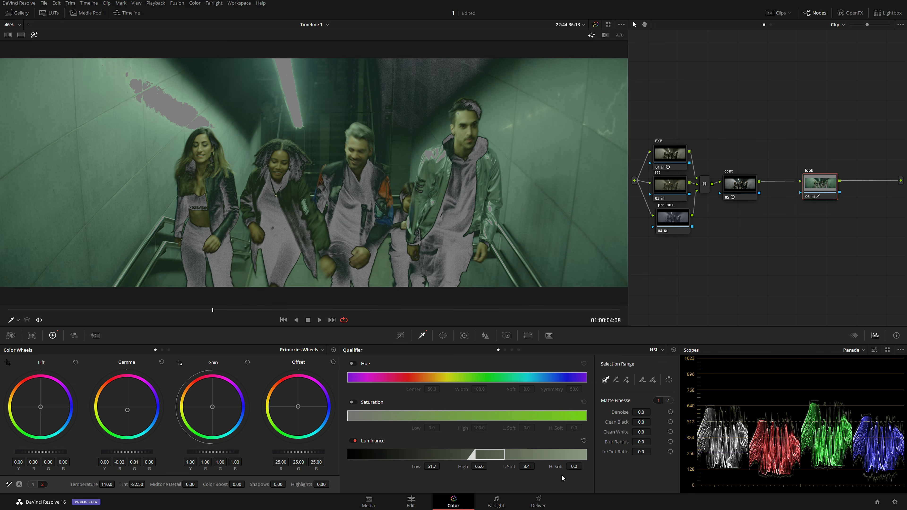
{"action": "left_click_drag", "start_coordinate": [573, 466], "coordinate": [575, 466]}
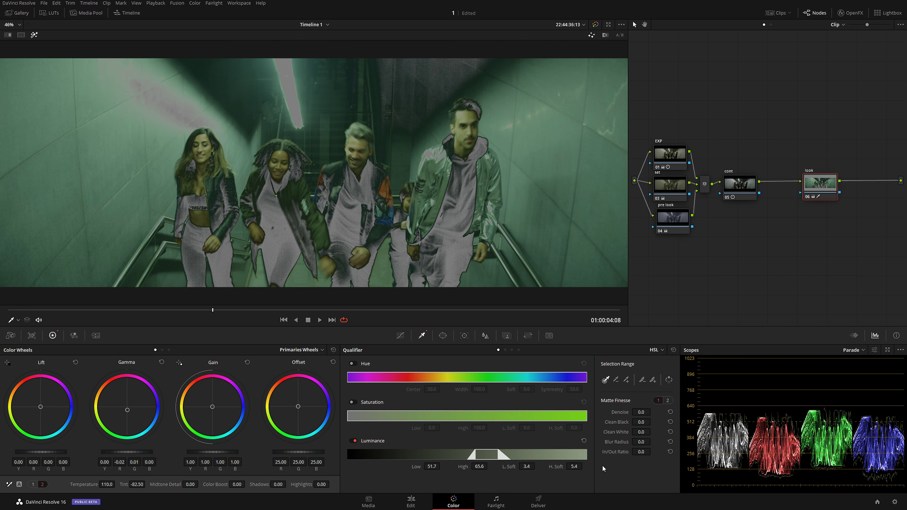
- Refine the look node's matte with Clean Black 4.6, Clean White 0.8 and Blur Radius 18.2, checking it on another frame
{"action": "left_click_drag", "start_coordinate": [652, 441], "coordinate": [654, 442]}
{"action": "left_click_drag", "start_coordinate": [642, 421], "coordinate": [653, 432]}
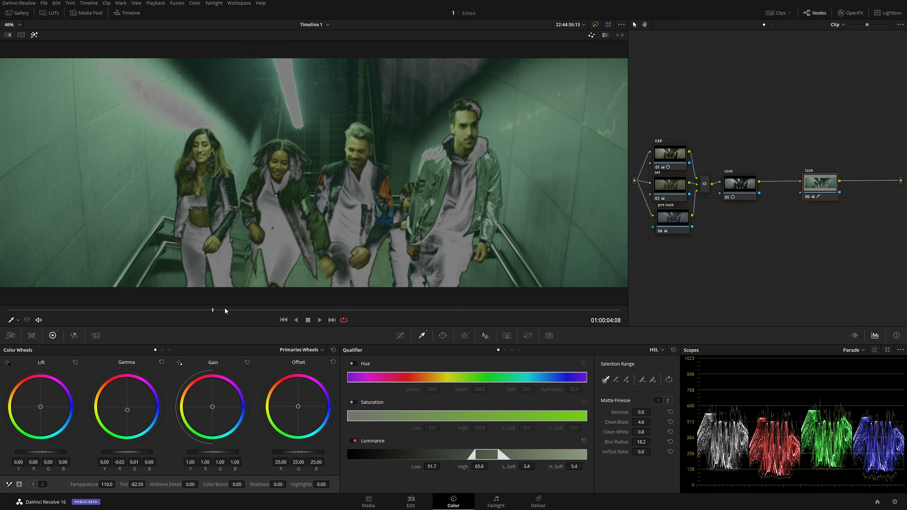
{"action": "mouse_move", "coordinate": [225, 309]}
{"action": "left_mouse_down"}
{"action": "mouse_move", "coordinate": [272, 309]}
{"action": "mouse_move", "coordinate": [216, 308]}
{"action": "left_mouse_up"}
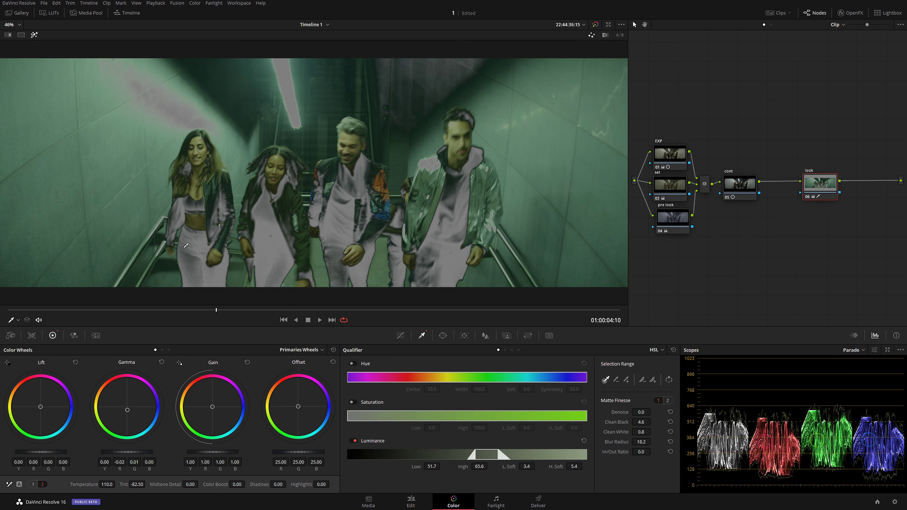
{"action": "left_click", "coordinate": [34, 34]}
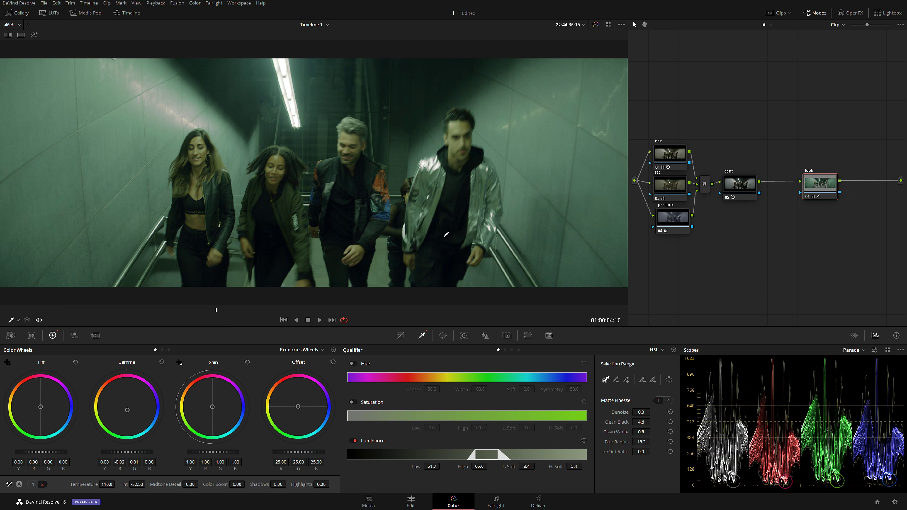
- Add a layer node beneath the look node, joined through a layer mixer, and tidy the positions of the nodes and mixer
{"action": "key", "text": "alt+p"}
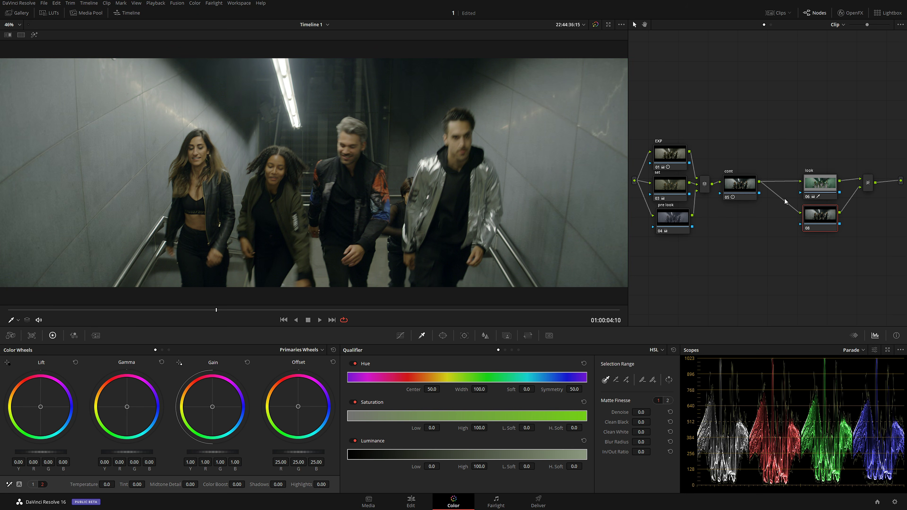
{"action": "left_click", "coordinate": [817, 186]}
{"action": "left_click", "coordinate": [820, 223]}
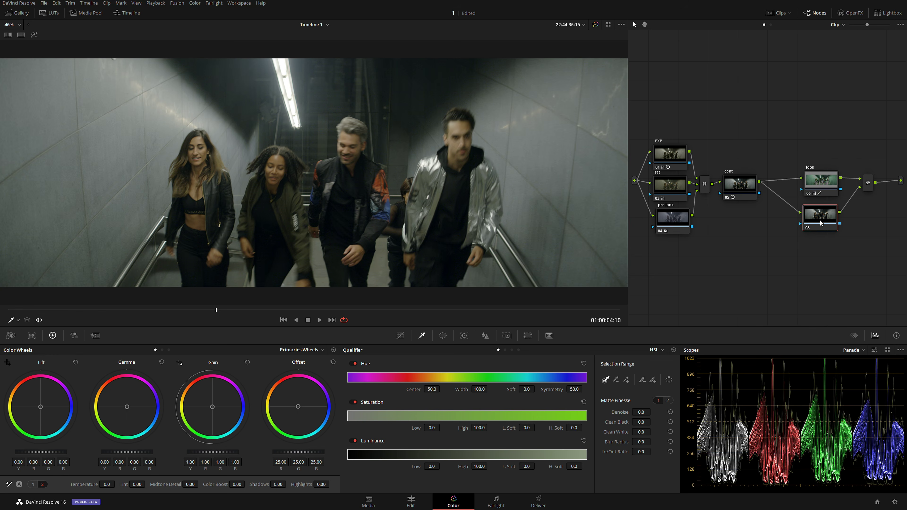
{"action": "left_click_drag", "start_coordinate": [871, 190], "coordinate": [864, 196]}
{"action": "right_click", "coordinate": [861, 195]}
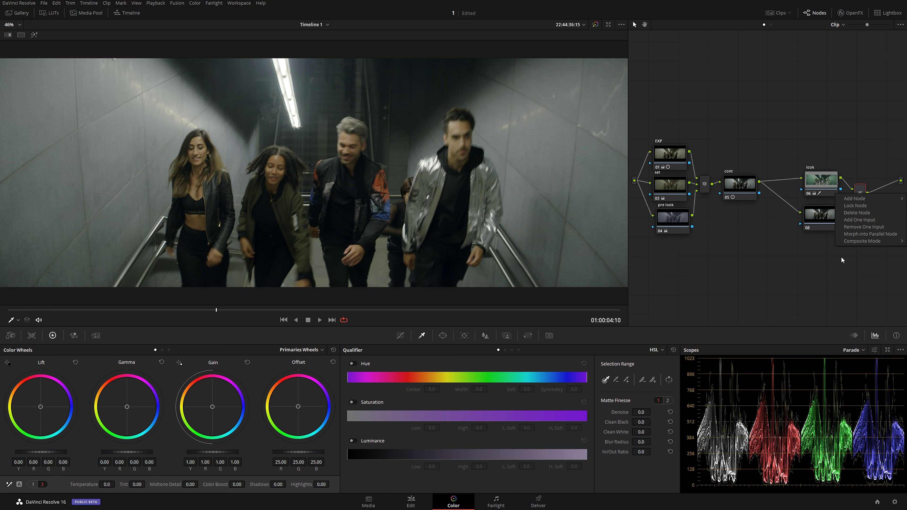
{"action": "mouse_move", "coordinate": [861, 241]}
{"action": "left_click", "coordinate": [794, 263]}
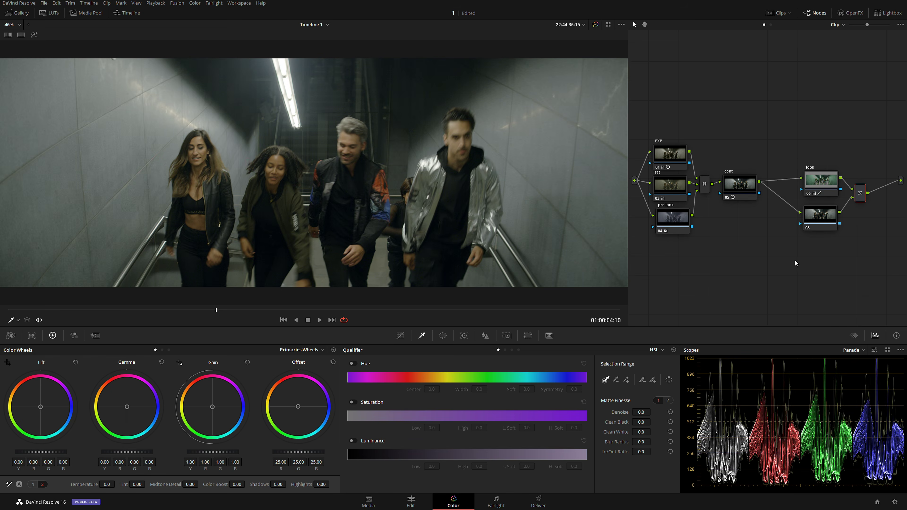
{"action": "left_click", "coordinate": [821, 220]}
{"action": "left_click_drag", "start_coordinate": [821, 223], "coordinate": [821, 225]}
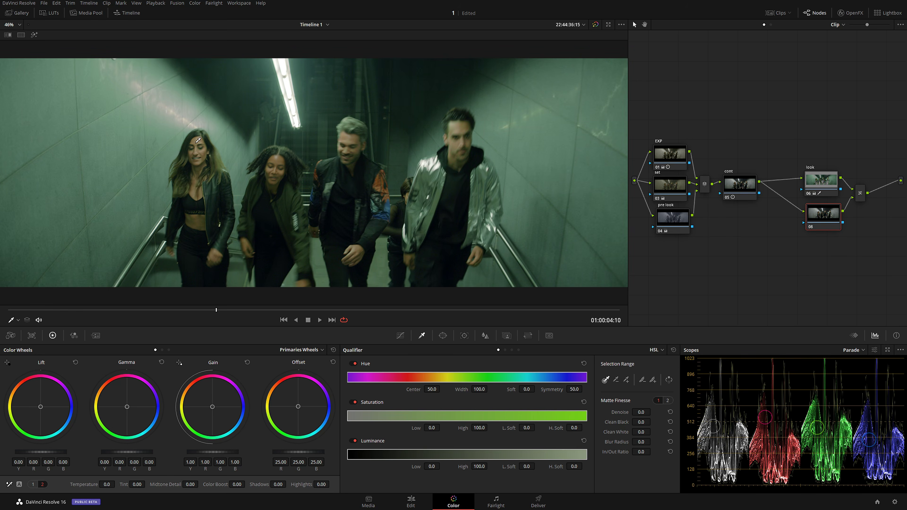
- Sample a skin tone with the qualifier on the new layer node and widen its hue range to Width 10.4 and Soft 7.2
{"action": "left_click", "coordinate": [150, 100]}
{"action": "left_click", "coordinate": [34, 34]}
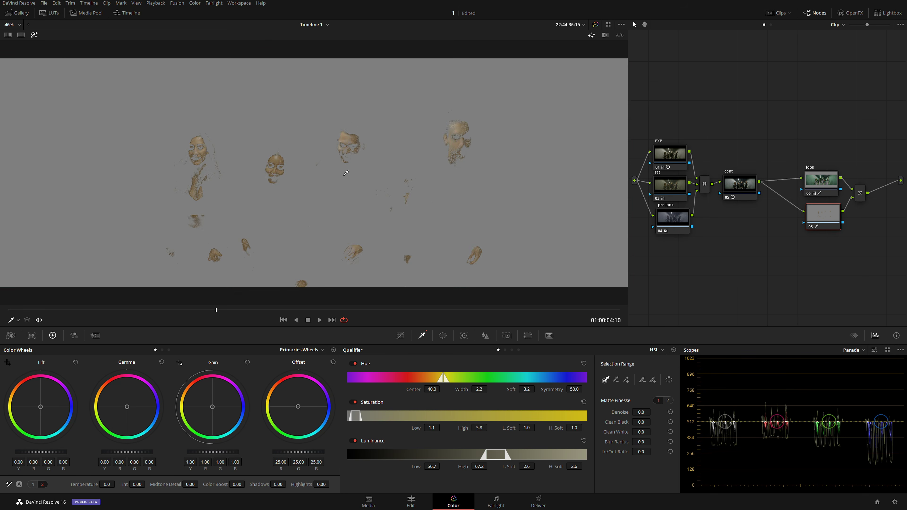
{"action": "scroll", "coordinate": [214, 195], "scroll_direction": "up", "scroll_amount": 4}
{"action": "scroll", "coordinate": [214, 195], "scroll_direction": "up", "scroll_amount": 6}
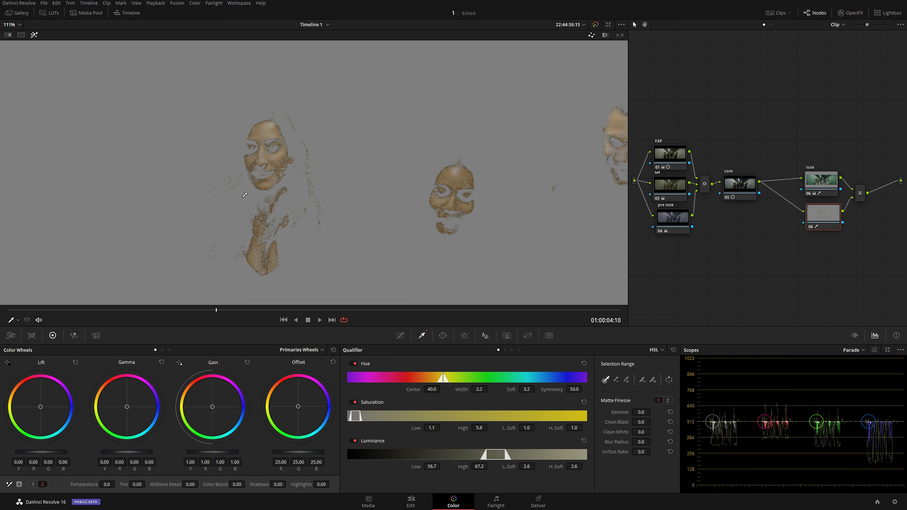
{"action": "left_click_drag", "start_coordinate": [481, 389], "coordinate": [537, 389]}
{"action": "scroll", "coordinate": [371, 202], "scroll_direction": "down", "scroll_amount": 3}
{"action": "scroll", "coordinate": [371, 202], "scroll_direction": "down", "scroll_amount": 3}
- Refine the skin matte with Clean Black 3.2, Clean White 3.9 and Blur Radius 12.9, and set the node's saturation to 38.40
{"action": "left_click_drag", "start_coordinate": [639, 442], "coordinate": [653, 422]}
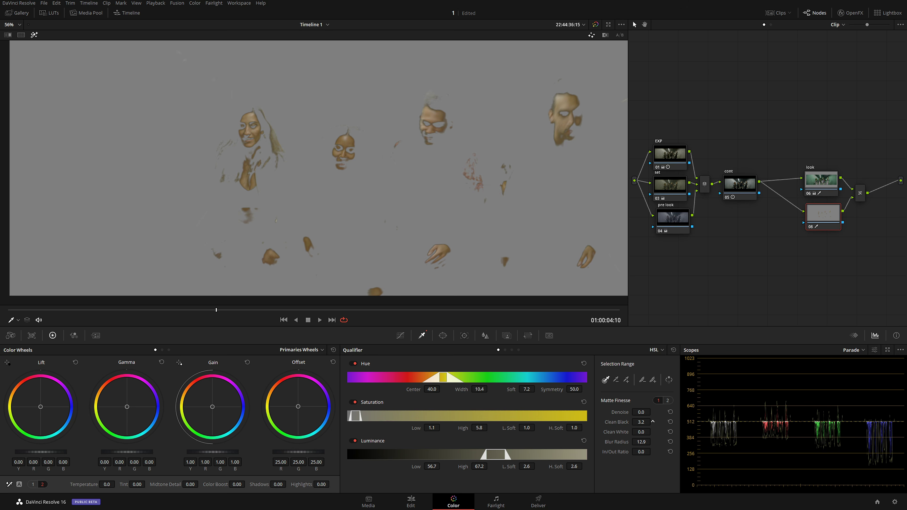
{"action": "left_click_drag", "start_coordinate": [647, 432], "coordinate": [653, 431]}
{"action": "left_click_drag", "start_coordinate": [297, 311], "coordinate": [319, 312]}
{"action": "key", "text": "shift+h"}
{"action": "left_click", "coordinate": [32, 485]}
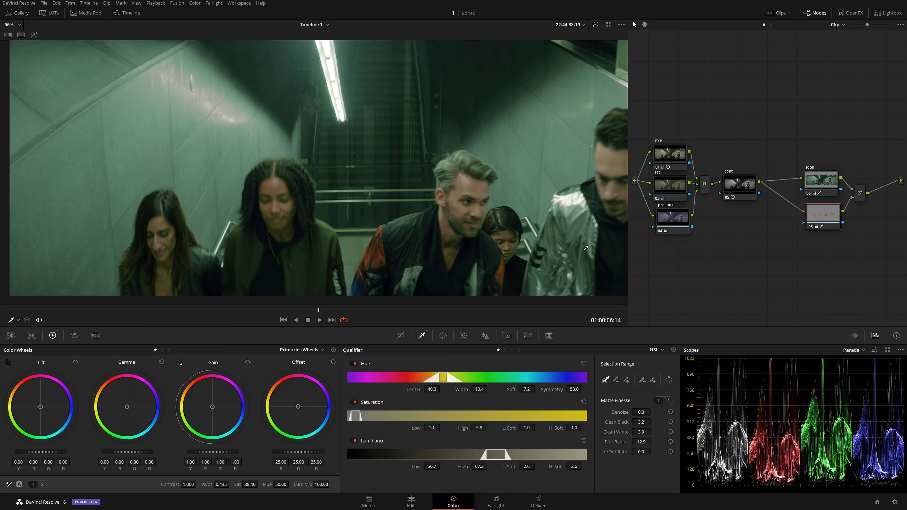
- Extend the skin qualifier on the later frame to hue Width 13.6, saturation High 6.8, luminance Low 52.3 and low softness 3.5
{"action": "left_click", "coordinate": [34, 35]}
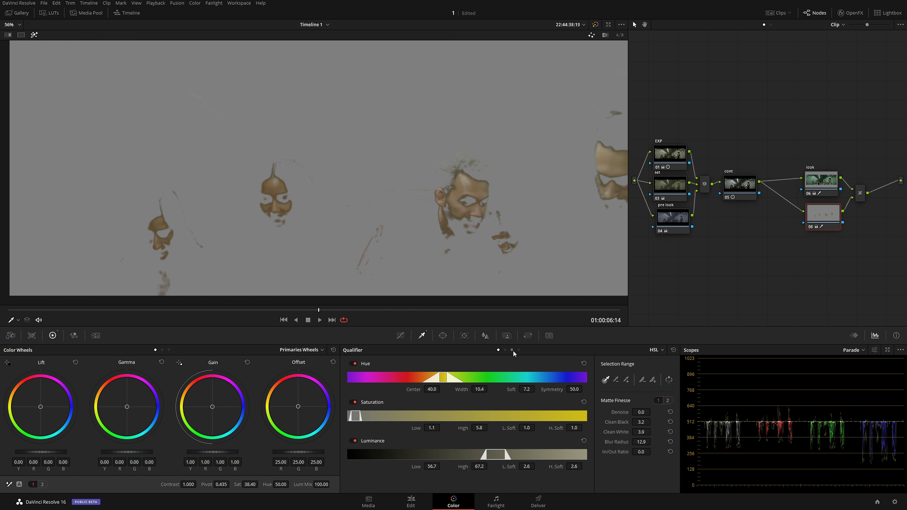
{"action": "left_click_drag", "start_coordinate": [475, 390], "coordinate": [489, 389]}
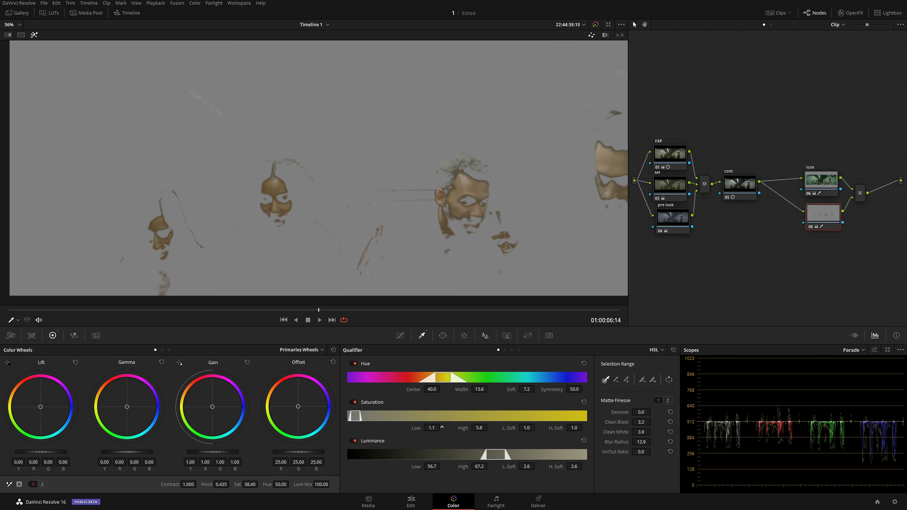
{"action": "left_click_drag", "start_coordinate": [461, 429], "coordinate": [489, 427]}
{"action": "left_click_drag", "start_coordinate": [431, 466], "coordinate": [442, 466]}
{"action": "left_click_drag", "start_coordinate": [521, 467], "coordinate": [537, 466]}
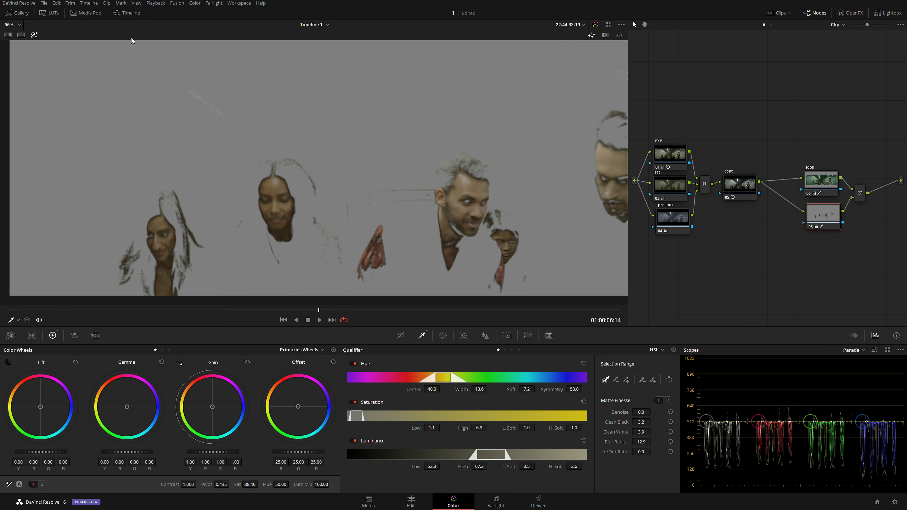
{"action": "left_click", "coordinate": [35, 35]}
- Compare the man's face closely with the reference still and set the skin node's saturation to 31.80
{"action": "scroll", "coordinate": [323, 262], "scroll_direction": "up", "scroll_amount": 8}
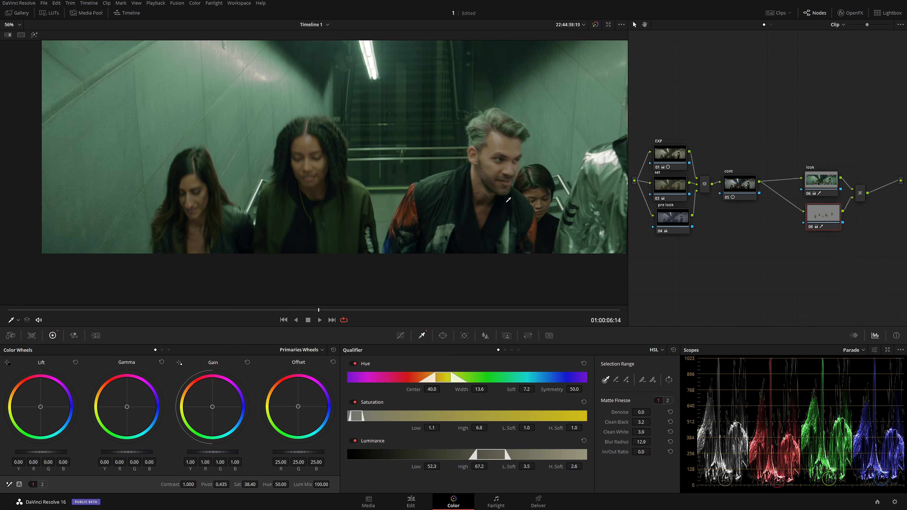
{"action": "scroll", "coordinate": [522, 155], "scroll_direction": "up", "scroll_amount": 1}
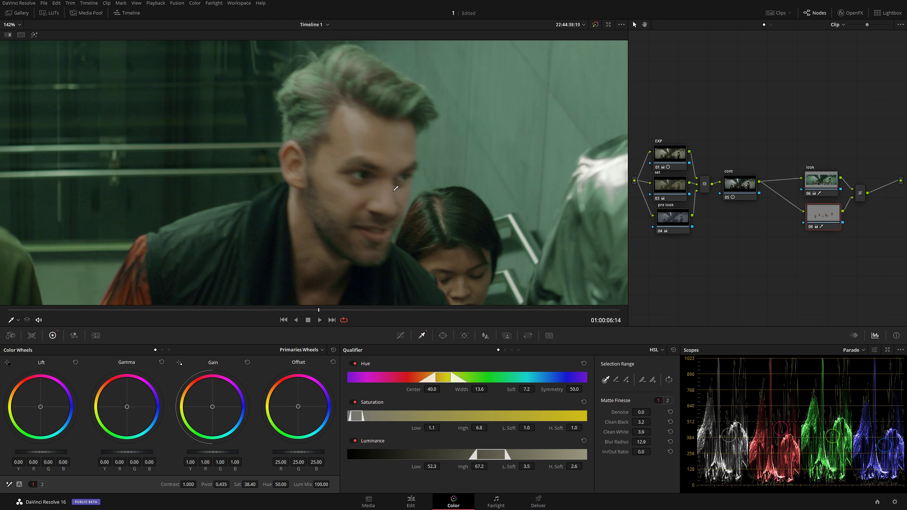
{"action": "left_click", "coordinate": [8, 35]}
{"action": "left_click_drag", "start_coordinate": [246, 168], "coordinate": [337, 199]}
{"action": "left_click", "coordinate": [8, 34]}
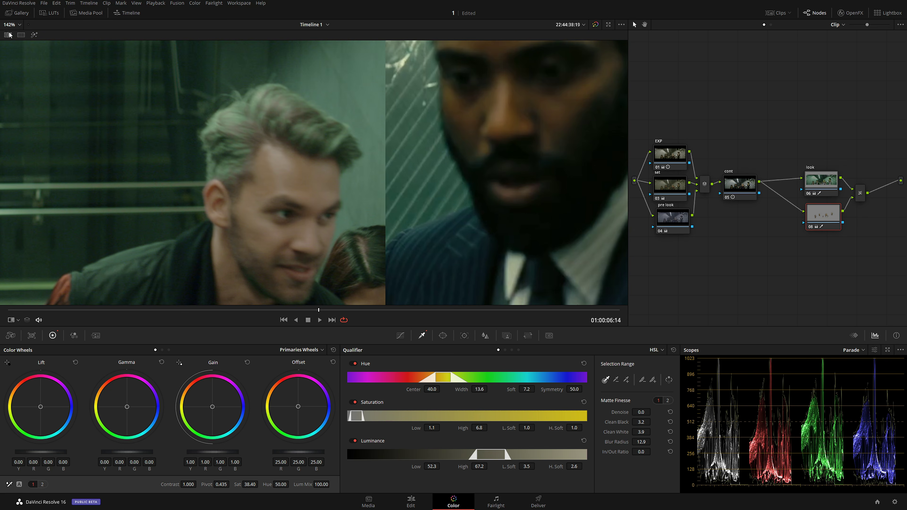
{"action": "left_click_drag", "start_coordinate": [250, 484], "coordinate": [260, 484]}
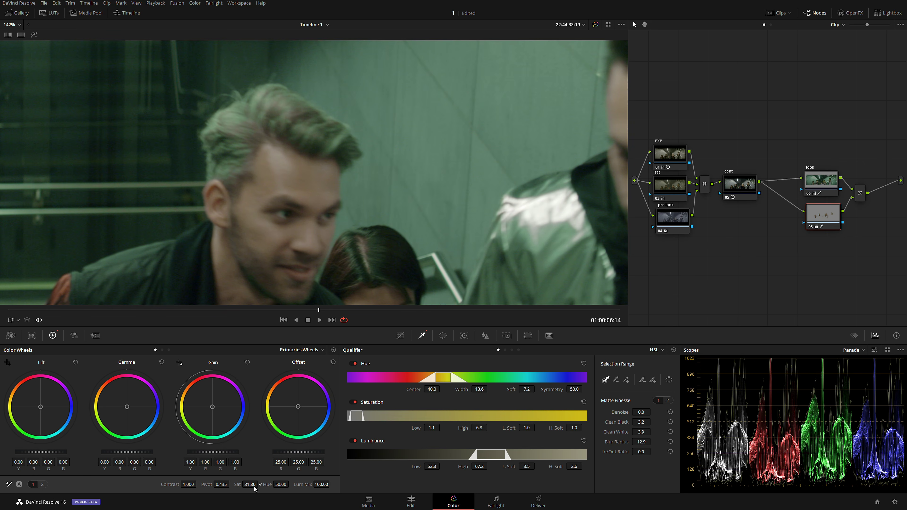
- Using the vectorscope, set the skin node's gamma to red -0.01 and blue 0.01, and check the faces on another frame
{"action": "left_click", "coordinate": [857, 350]}
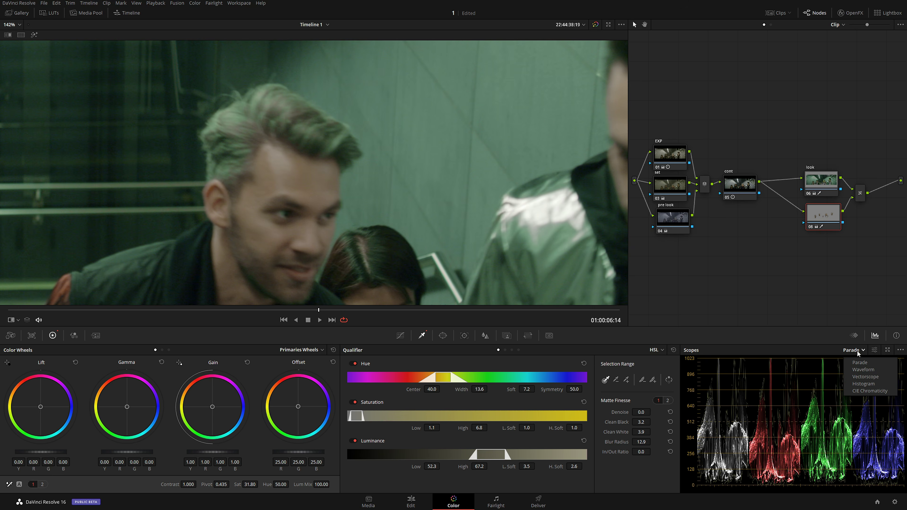
{"action": "left_click", "coordinate": [861, 376]}
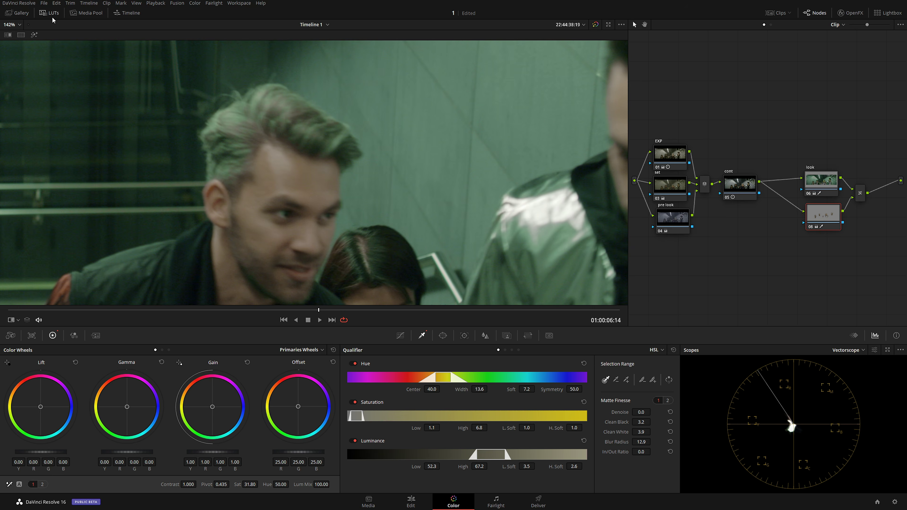
{"action": "left_click", "coordinate": [34, 34]}
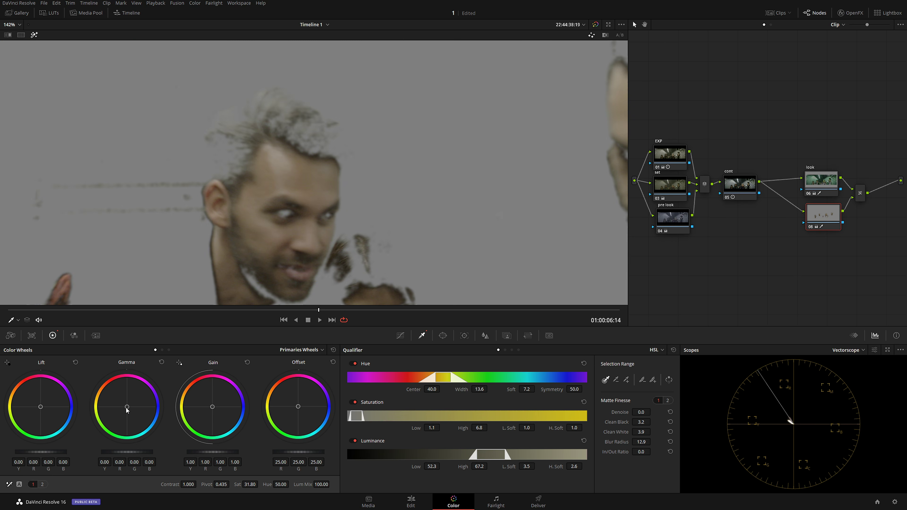
{"action": "left_click_drag", "start_coordinate": [126, 407], "coordinate": [127, 407]}
{"action": "left_click", "coordinate": [35, 35]}
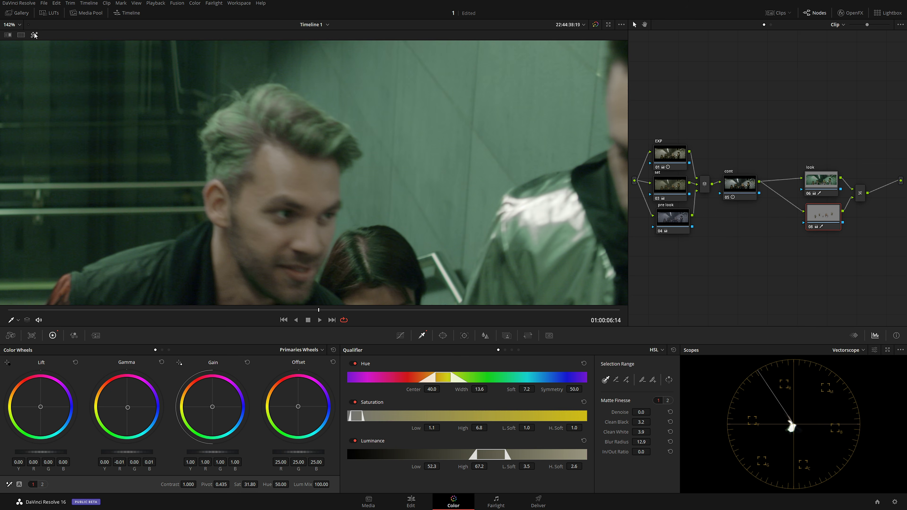
{"action": "scroll", "coordinate": [230, 195], "scroll_direction": "down", "scroll_amount": 5}
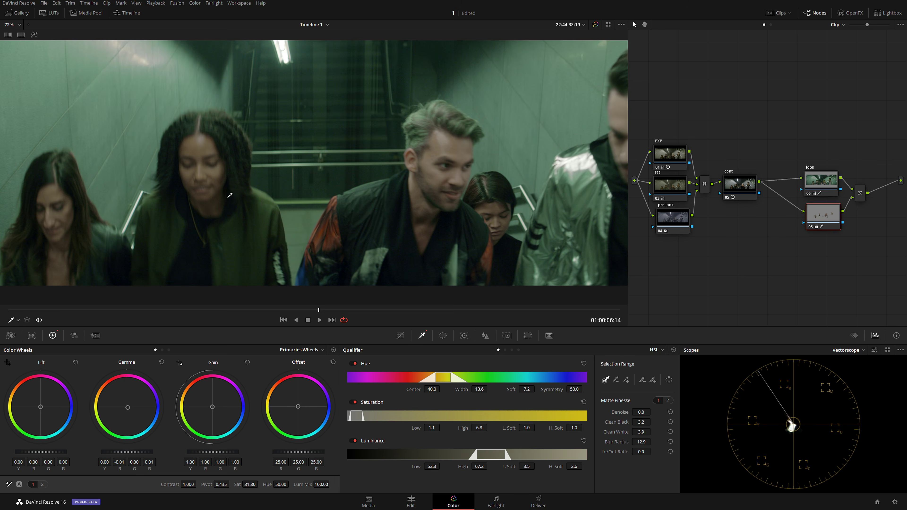
{"action": "scroll", "coordinate": [230, 195], "scroll_direction": "up", "scroll_amount": 5}
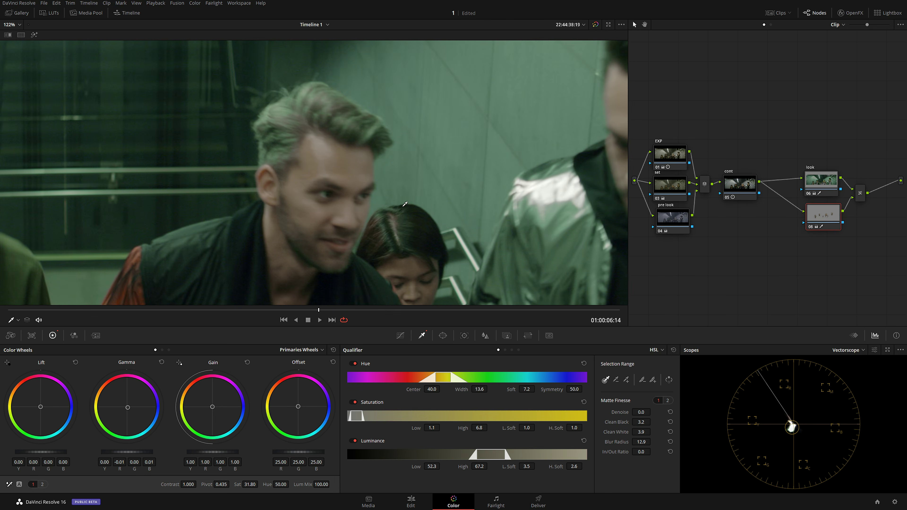
{"action": "scroll", "coordinate": [404, 204], "scroll_direction": "up", "scroll_amount": 5}
{"action": "mouse_move", "coordinate": [318, 310]}
{"action": "left_mouse_down"}
{"action": "mouse_move", "coordinate": [335, 311]}
{"action": "mouse_move", "coordinate": [325, 314]}
{"action": "left_mouse_up"}
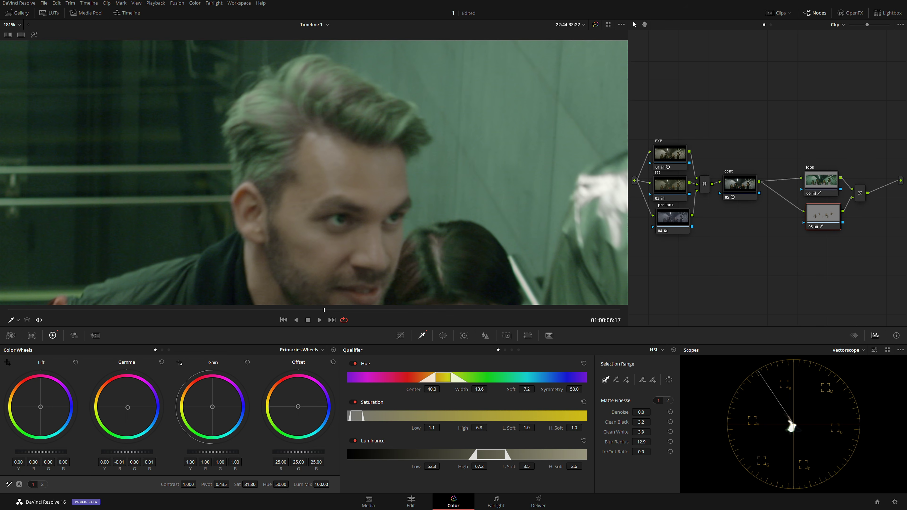
- Add two areas of the grey-haired man's hair to the skin node's qualifier selection with the highlighted matte shown
{"action": "left_click", "coordinate": [34, 35]}
{"action": "left_click", "coordinate": [626, 379]}
{"action": "left_click", "coordinate": [368, 112]}
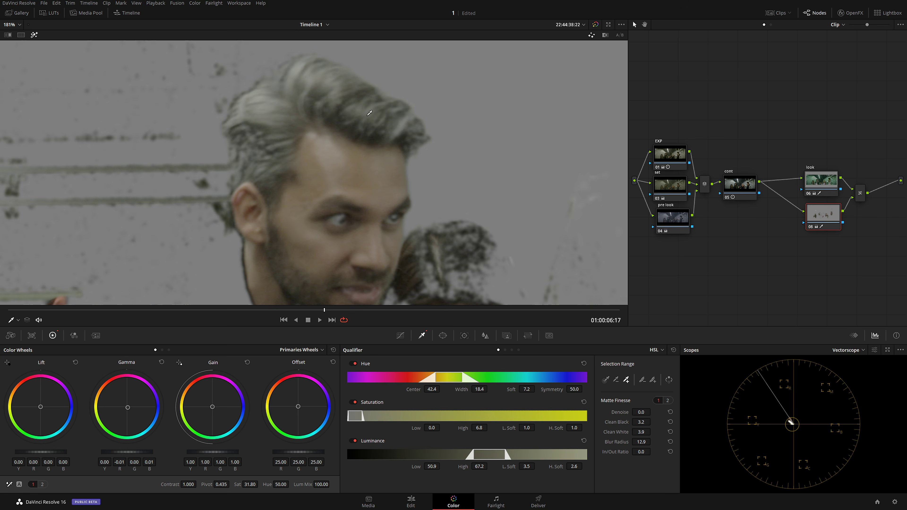
{"action": "left_click", "coordinate": [290, 111]}
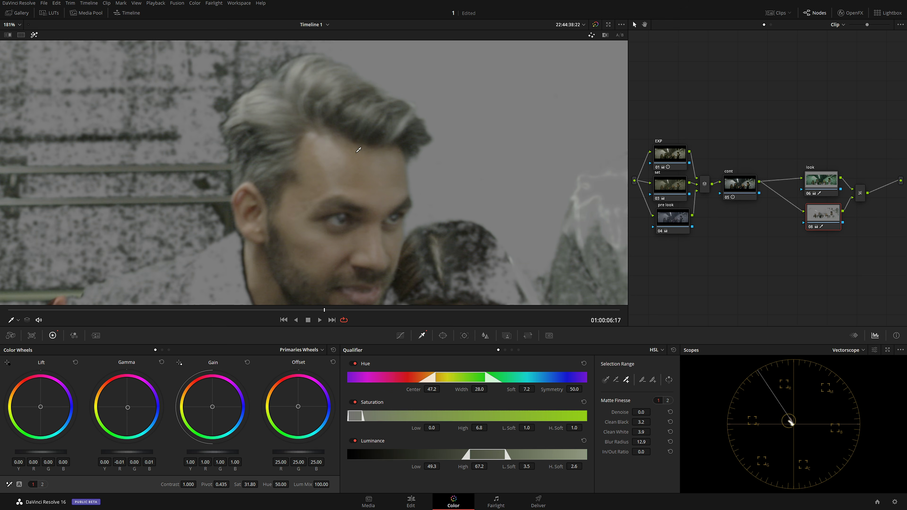
- Refine the skin qualifier to hue Center 38.3 and Width 32.8, saturation Low 0.4 and low softness 2.2, and luminance Low 49.0
{"action": "left_click_drag", "start_coordinate": [439, 466], "coordinate": [442, 467]}
{"action": "left_click_drag", "start_coordinate": [439, 428], "coordinate": [442, 427]}
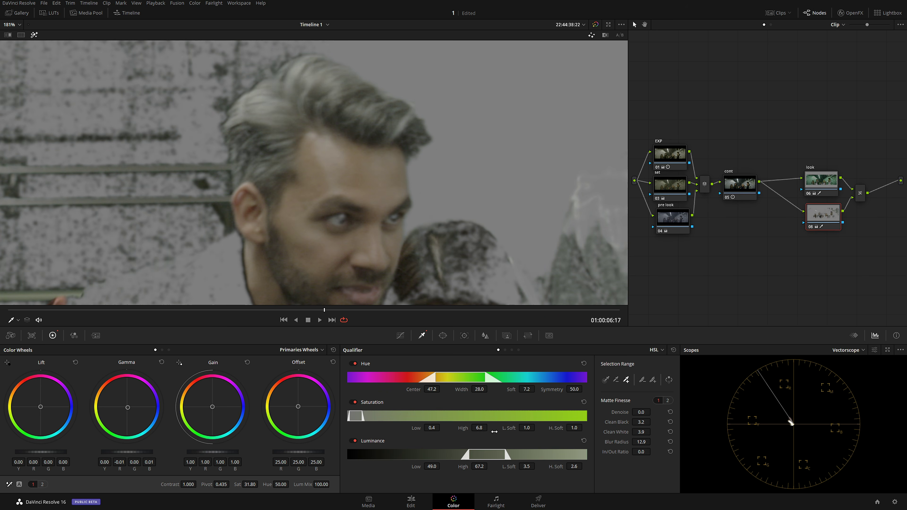
{"action": "left_click_drag", "start_coordinate": [537, 427], "coordinate": [537, 427]}
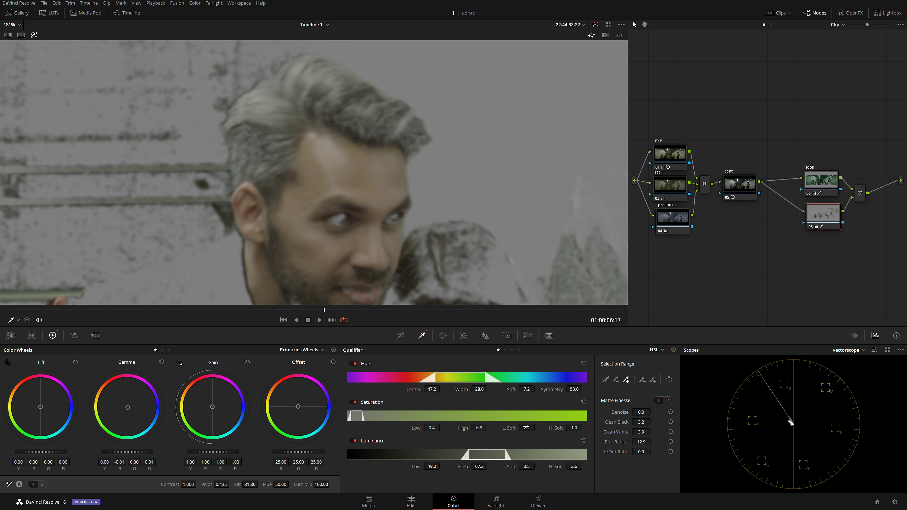
{"action": "left_click_drag", "start_coordinate": [442, 393], "coordinate": [482, 390]}
{"action": "left_click", "coordinate": [34, 35]}
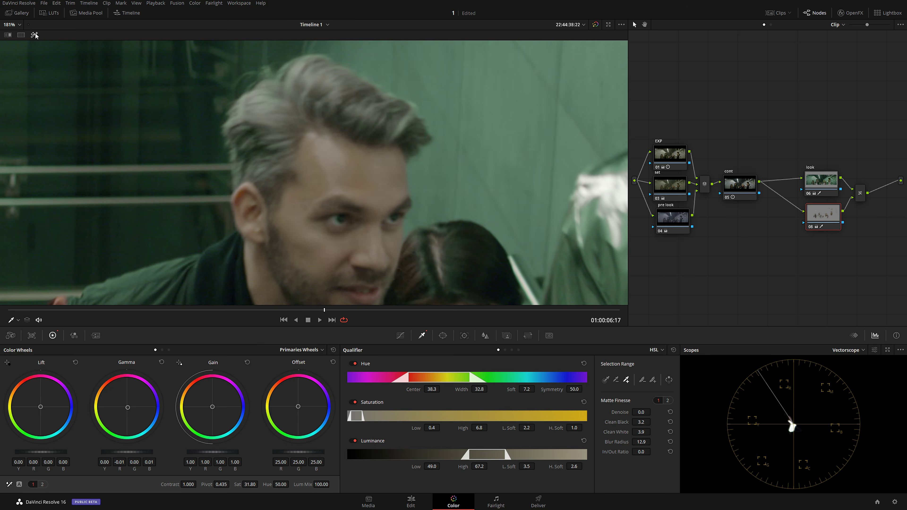
- View the whole frame at a later point of the clip and set the skin node's gamma to red -0.02 and green 0.01
{"action": "scroll", "coordinate": [392, 202], "scroll_direction": "down", "scroll_amount": 4}
{"action": "scroll", "coordinate": [391, 202], "scroll_direction": "down", "scroll_amount": 3}
{"action": "left_click_drag", "start_coordinate": [368, 309], "coordinate": [347, 312]}
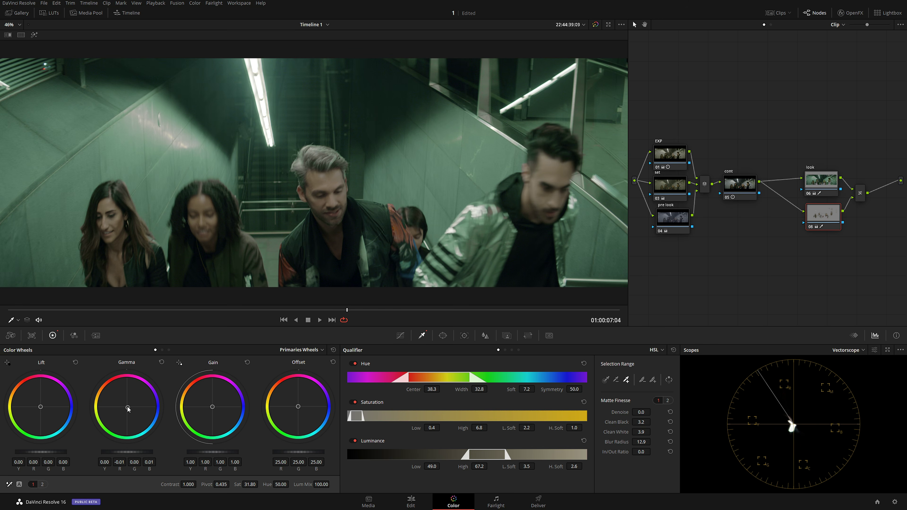
{"action": "left_click_drag", "start_coordinate": [127, 407], "coordinate": [126, 407]}
- Move the look and skin nodes closer to the cont node and combine them with their layer mixer into a compound node
{"action": "left_click_drag", "start_coordinate": [793, 145], "coordinate": [787, 167]}
{"action": "left_click_drag", "start_coordinate": [346, 310], "coordinate": [229, 310]}
{"action": "left_click", "coordinate": [825, 183]}
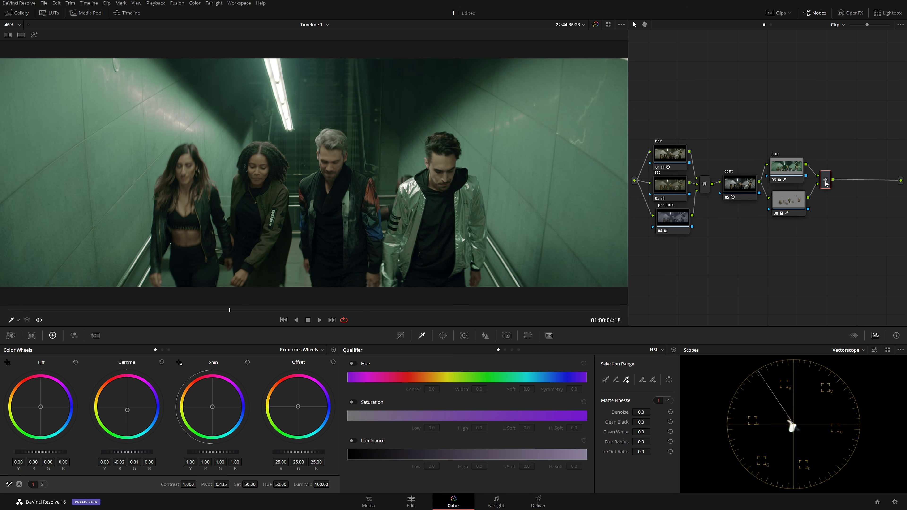
{"action": "right_click", "coordinate": [794, 203]}
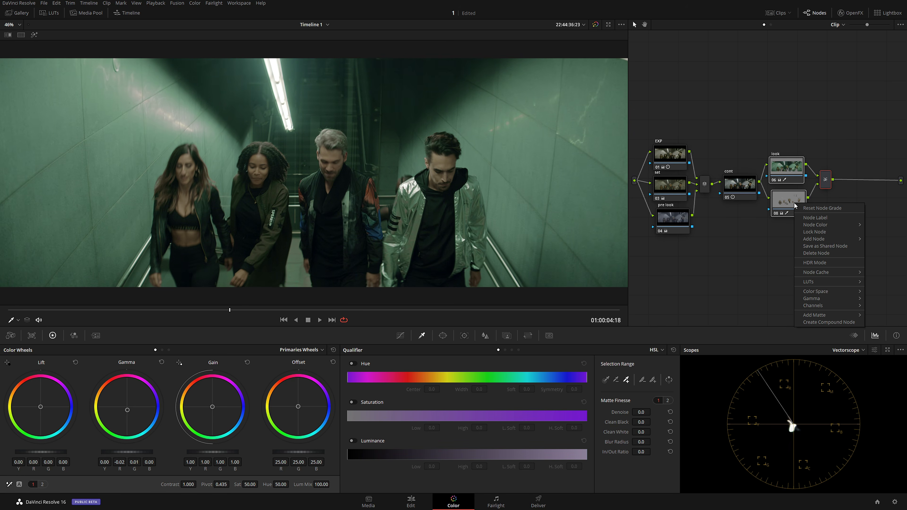
{"action": "left_click", "coordinate": [821, 322]}
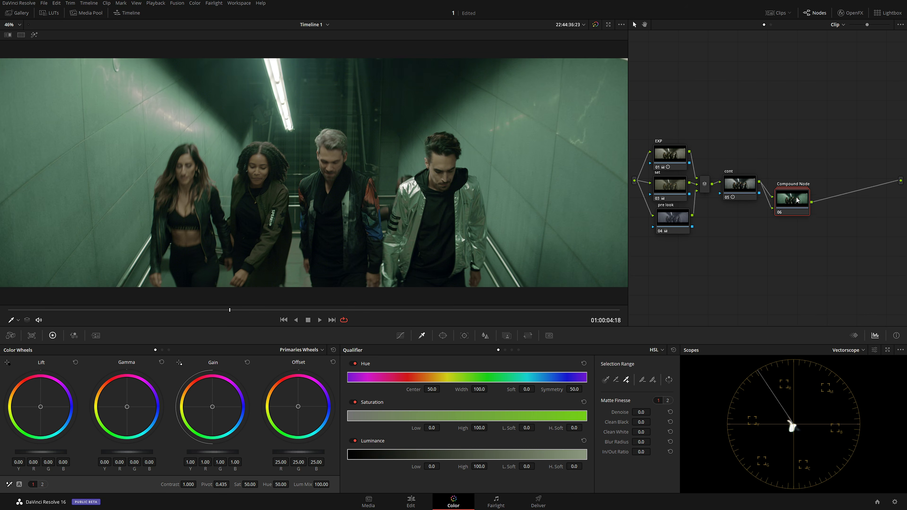
- Compare the image with and without the compound node and reduce its key output gain to about 0.25
{"action": "key", "text": "ctrl+d"}
{"action": "key", "text": "ctrl+d"}
{"action": "key", "text": "ctrl+d"}
{"action": "key", "text": "ctrl+d"}
{"action": "key", "text": "ctrl+d"}
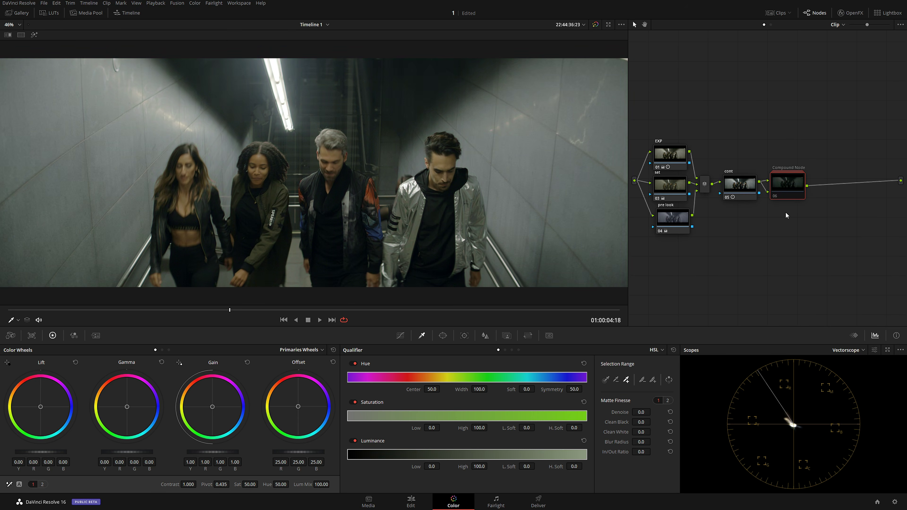
{"action": "key", "text": "ctrl+d"}
{"action": "key", "text": "ctrl+d"}
{"action": "key", "text": "ctrl+d"}
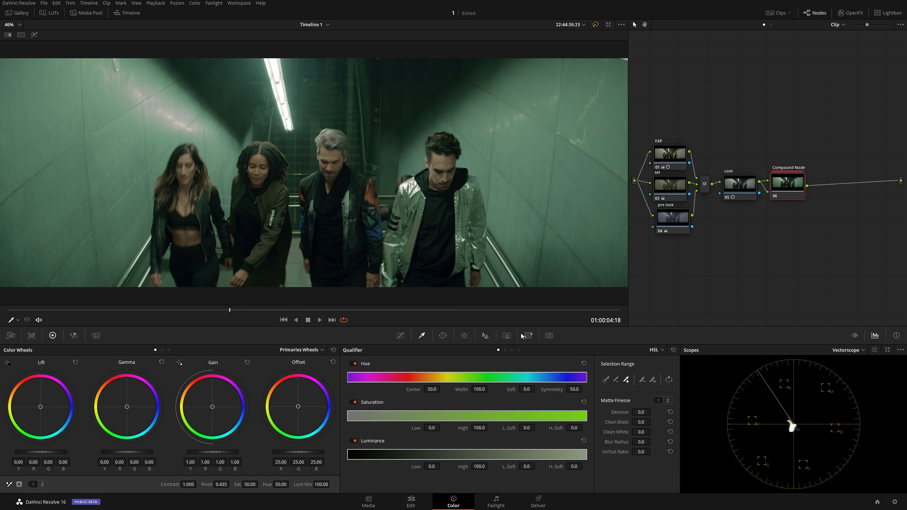
{"action": "left_click", "coordinate": [506, 335]}
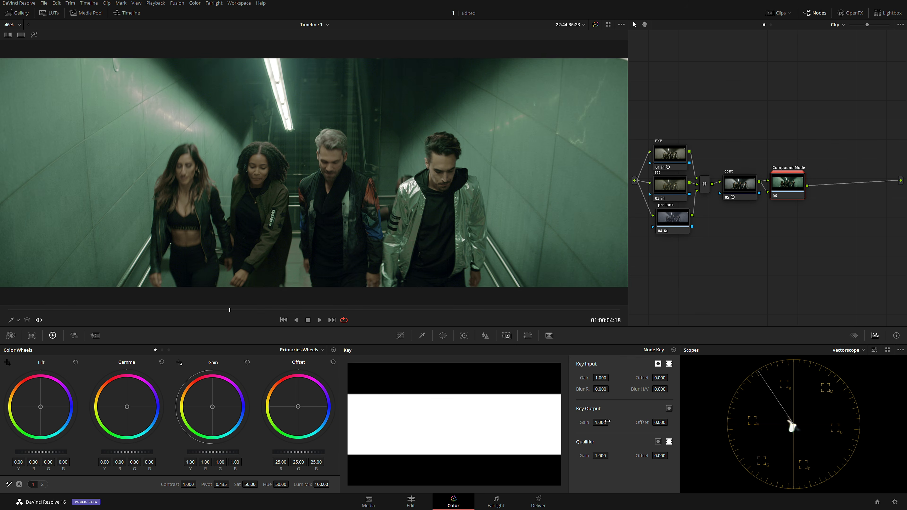
{"action": "left_click_drag", "start_coordinate": [606, 423], "coordinate": [611, 421]}
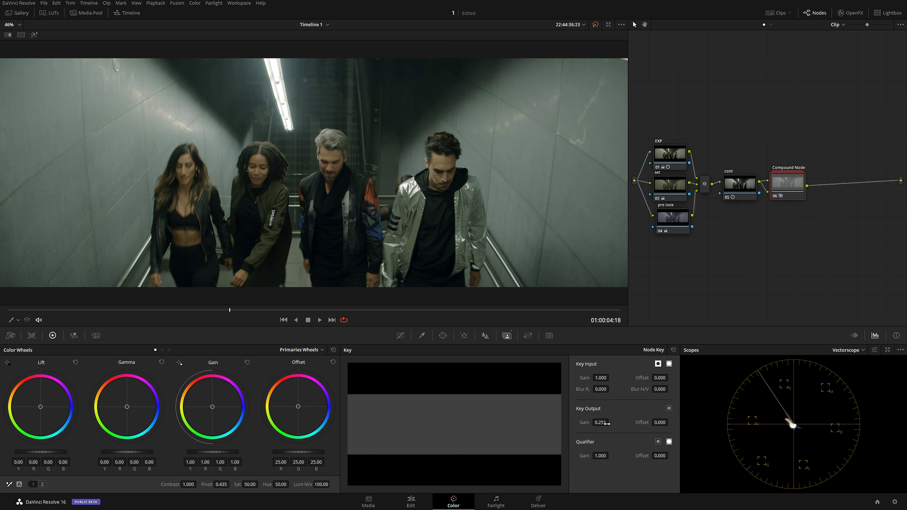
- Add a serial node after the compound node and set its Temperature to 360.0 and Tint to -100.00
{"action": "key", "text": "alt+s"}
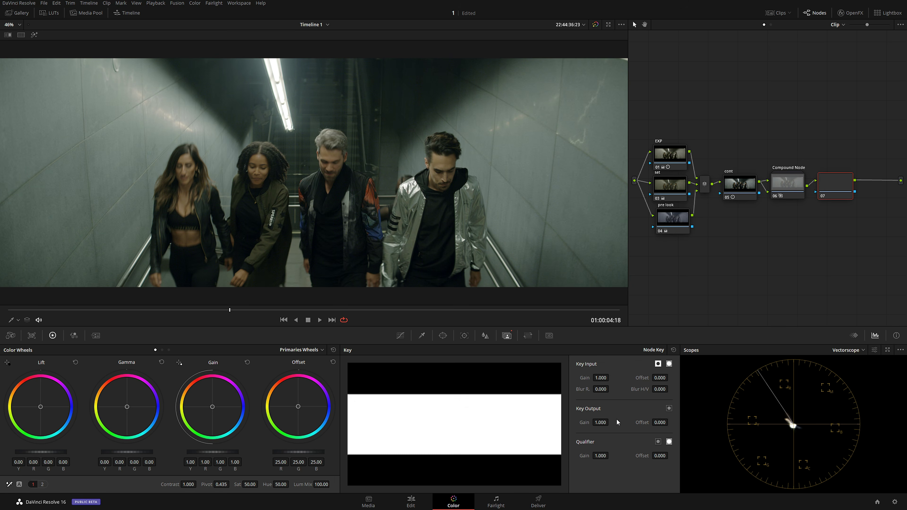
{"action": "left_click_drag", "start_coordinate": [244, 310], "coordinate": [215, 310]}
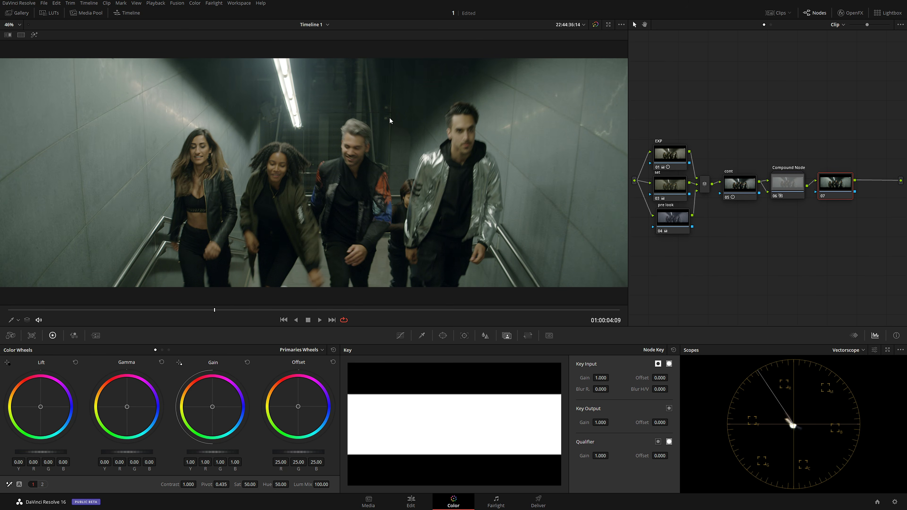
{"action": "left_click", "coordinate": [42, 485]}
{"action": "mouse_move", "coordinate": [106, 484]}
{"action": "left_mouse_down"}
{"action": "mouse_move", "coordinate": [134, 484]}
{"action": "mouse_move", "coordinate": [117, 485]}
{"action": "left_mouse_up"}
- Set the new node's gamma to red -0.01 and blue 0.04, and compare the result with the reference still
{"action": "left_click_drag", "start_coordinate": [209, 315], "coordinate": [339, 319]}
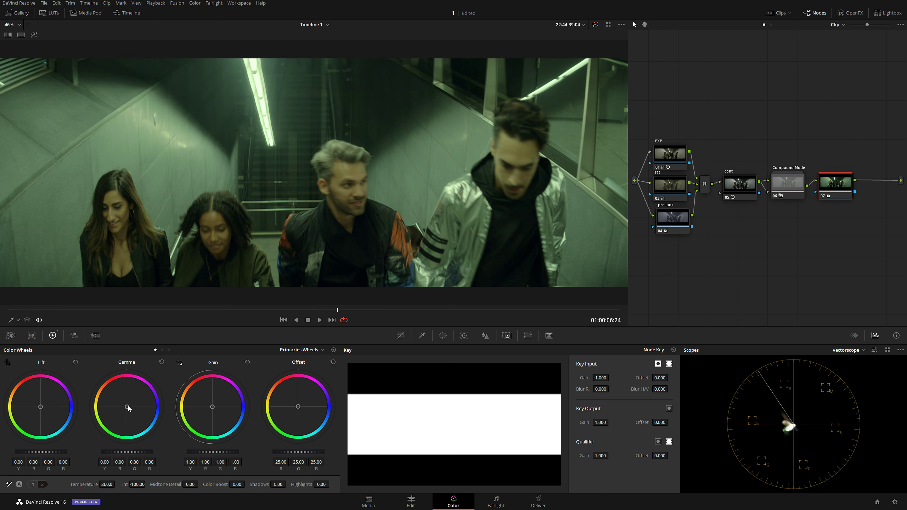
{"action": "left_click_drag", "start_coordinate": [127, 407], "coordinate": [131, 407]}
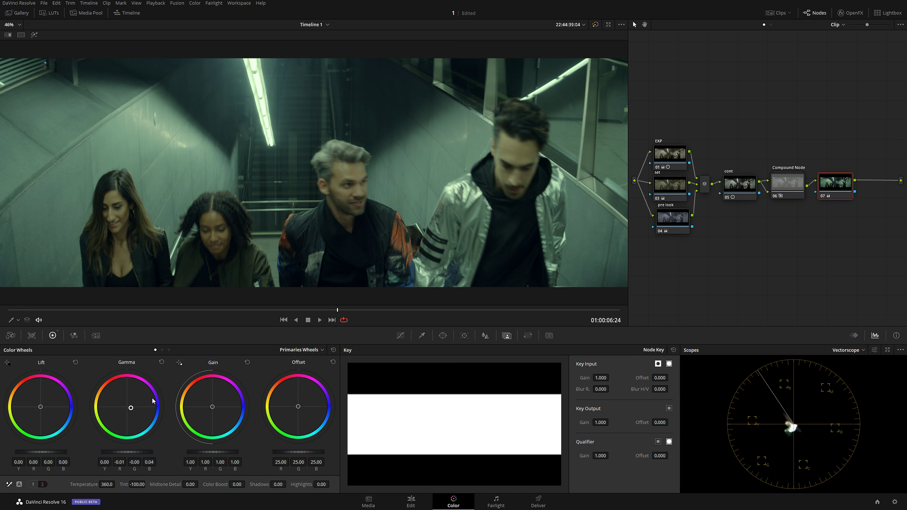
{"action": "key", "text": "space"}
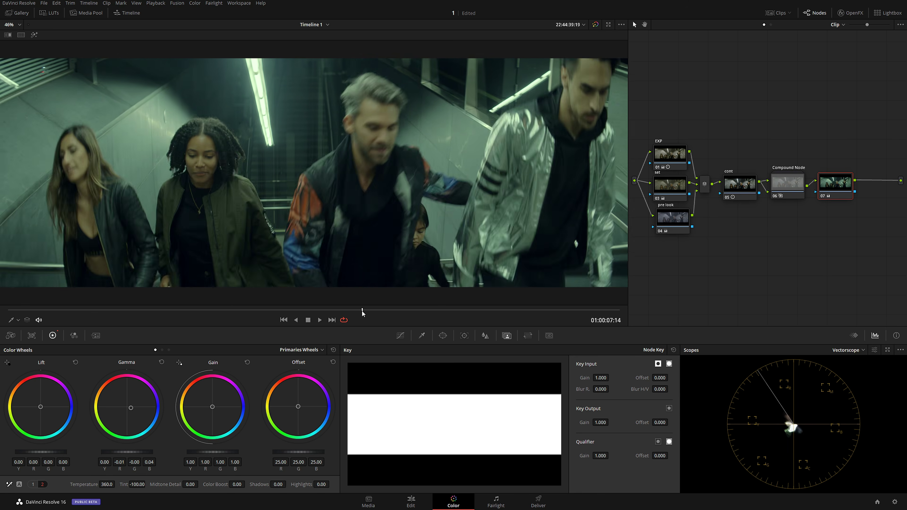
{"action": "left_click_drag", "start_coordinate": [340, 317], "coordinate": [103, 317]}
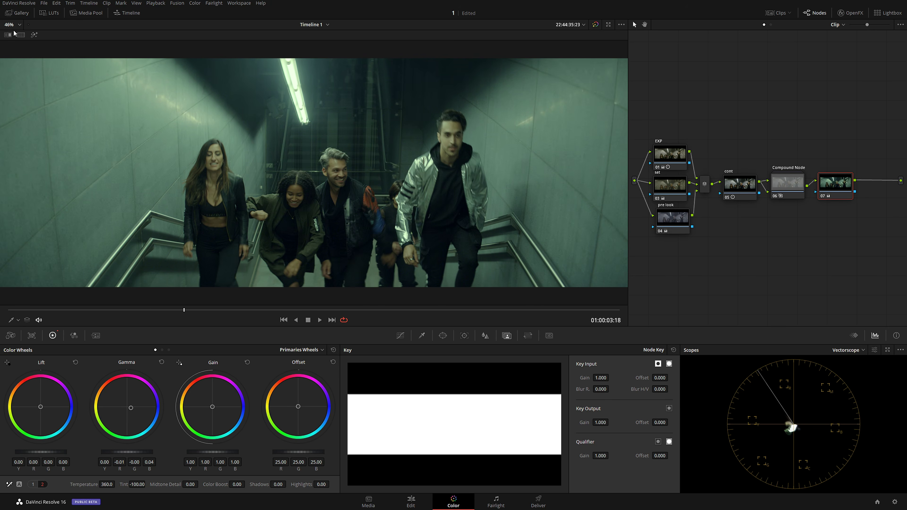
{"action": "left_click", "coordinate": [11, 34]}
{"action": "left_click_drag", "start_coordinate": [400, 189], "coordinate": [356, 197]}
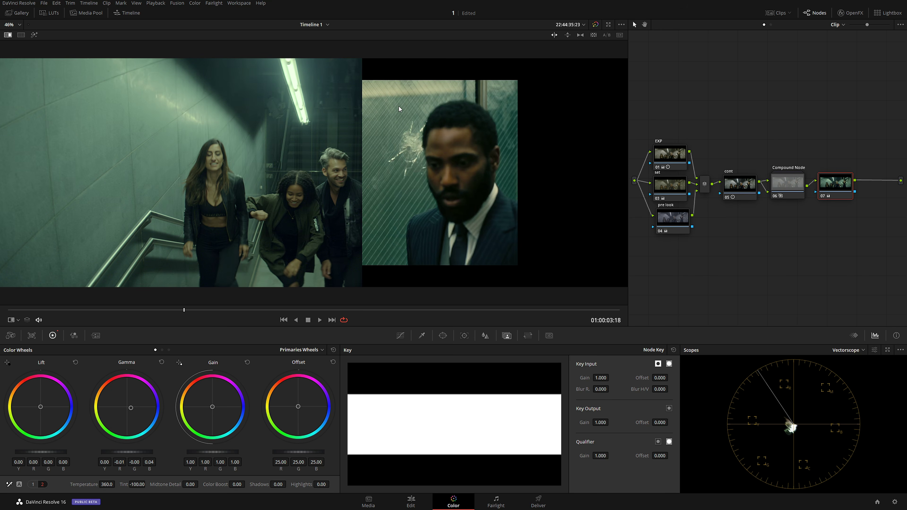
{"action": "left_click", "coordinate": [7, 35]}
- Label the new serial node "refined"
{"action": "right_click", "coordinate": [843, 188]}
{"action": "left_click", "coordinate": [857, 192]}
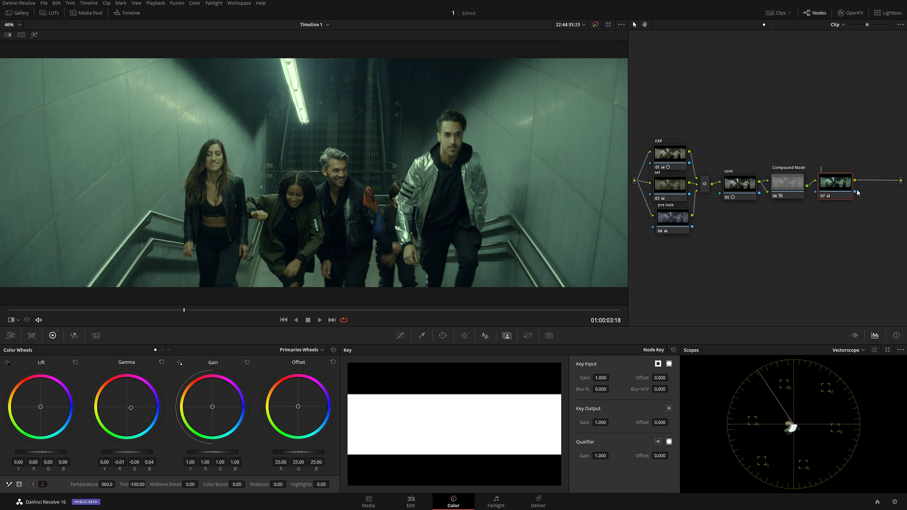
{"action": "type", "text": "refined"}
{"action": "key", "text": "Return"}
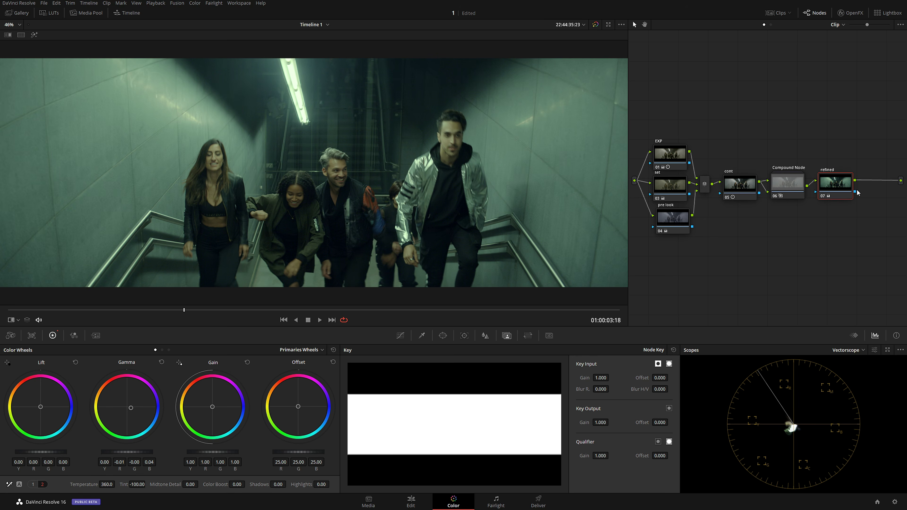
- Add another serial node after refined, label it "yelloish", and line both nodes up below the compound node
{"action": "key", "text": "alt+s"}
{"action": "left_click_drag", "start_coordinate": [696, 250], "coordinate": [846, 227]}
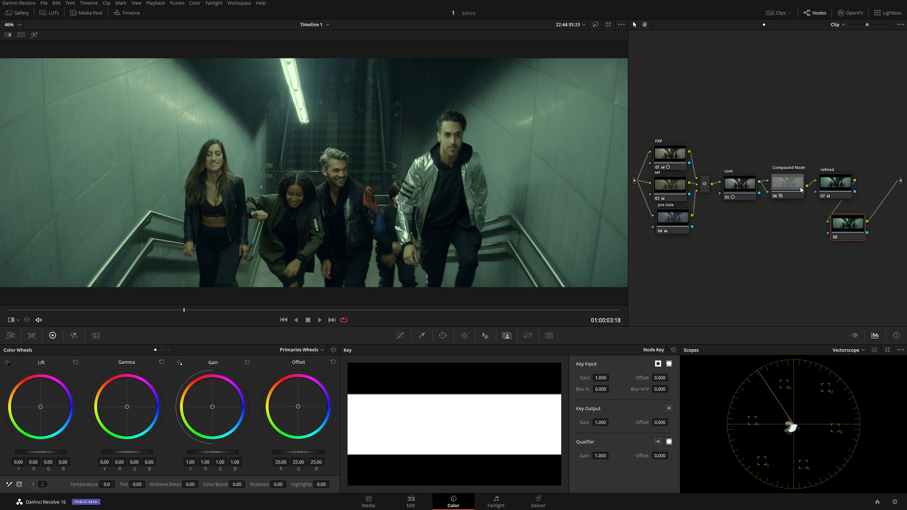
{"action": "left_click_drag", "start_coordinate": [801, 190], "coordinate": [788, 159]}
{"action": "left_click_drag", "start_coordinate": [836, 184], "coordinate": [788, 188]}
{"action": "left_click_drag", "start_coordinate": [854, 228], "coordinate": [841, 192]}
{"action": "right_click", "coordinate": [841, 193]}
{"action": "left_click", "coordinate": [845, 207]}
{"action": "type", "text": "yelloish"}
{"action": "key", "text": "Return"}
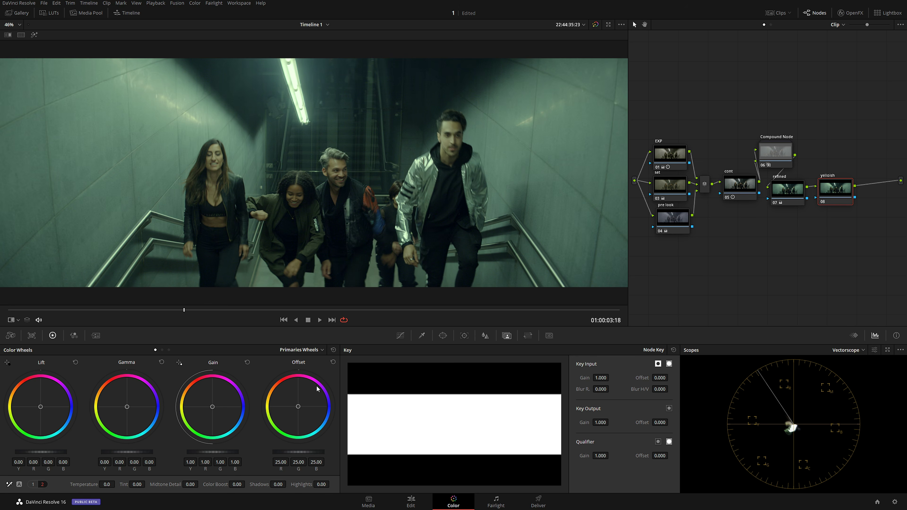
- Pull the highlight end of the yelloish node's blue channel curve down by about a quarter to add yellow to the highlights
{"action": "left_click", "coordinate": [400, 335]}
{"action": "left_click", "coordinate": [659, 362]}
{"action": "left_click_drag", "start_coordinate": [585, 364], "coordinate": [604, 397]}
- Desaturate the brightest tones with a Lum Vs Sat curve anchored at Input Lum 0.82, Saturation 0.96, and compare with the reference still
{"action": "left_click", "coordinate": [647, 350]}
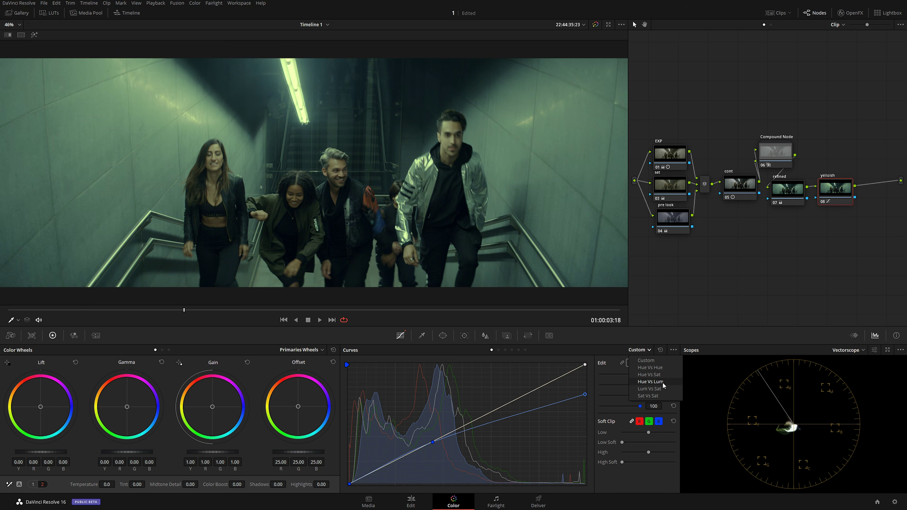
{"action": "left_click", "coordinate": [653, 391]}
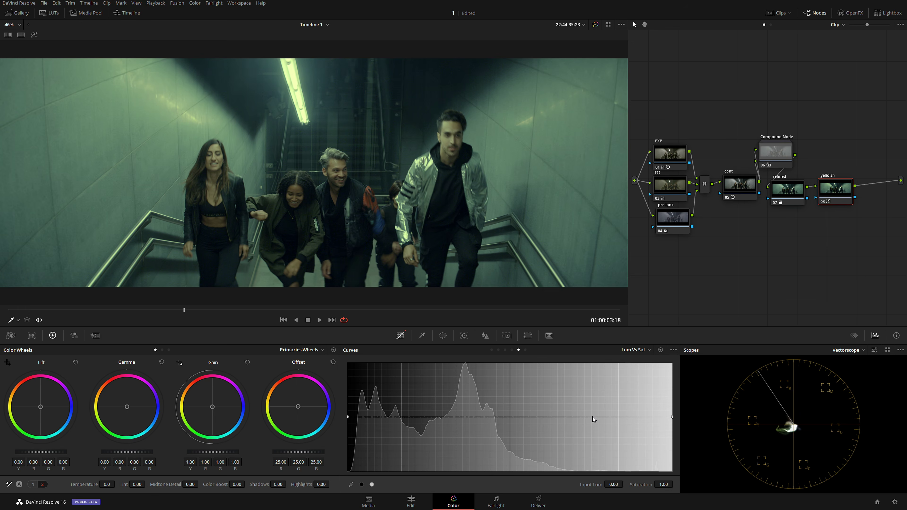
{"action": "left_click", "coordinate": [617, 417]}
{"action": "left_click_drag", "start_coordinate": [671, 417], "coordinate": [673, 486]}
{"action": "mouse_move", "coordinate": [616, 417]}
{"action": "left_mouse_down"}
{"action": "mouse_move", "coordinate": [588, 418]}
{"action": "mouse_move", "coordinate": [588, 445]}
{"action": "mouse_move", "coordinate": [594, 418]}
{"action": "mouse_move", "coordinate": [598, 428]}
{"action": "mouse_move", "coordinate": [614, 418]}
{"action": "left_mouse_up"}
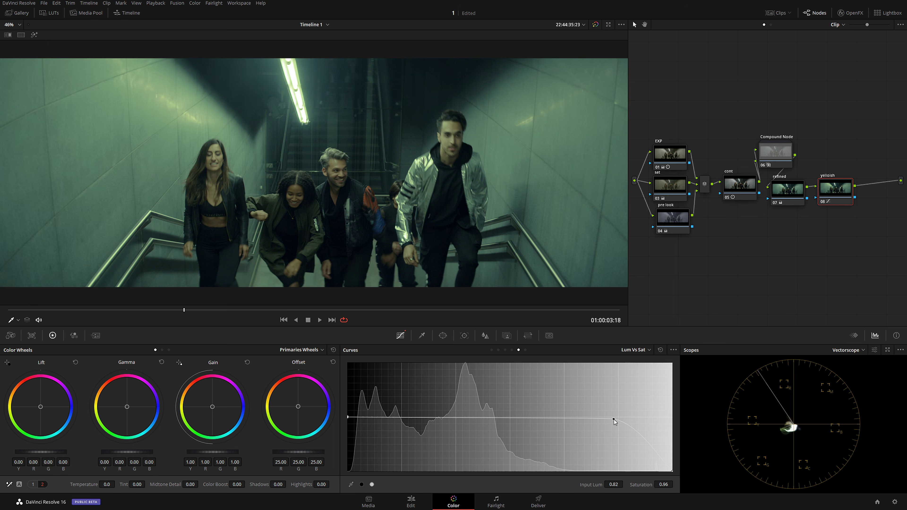
{"action": "left_click", "coordinate": [8, 35]}
{"action": "left_click_drag", "start_coordinate": [392, 157], "coordinate": [449, 163]}
{"action": "key", "text": "ctrl+w"}
{"action": "left_click_drag", "start_coordinate": [785, 190], "coordinate": [826, 191]}
{"action": "left_click_drag", "start_coordinate": [131, 311], "coordinate": [476, 311]}
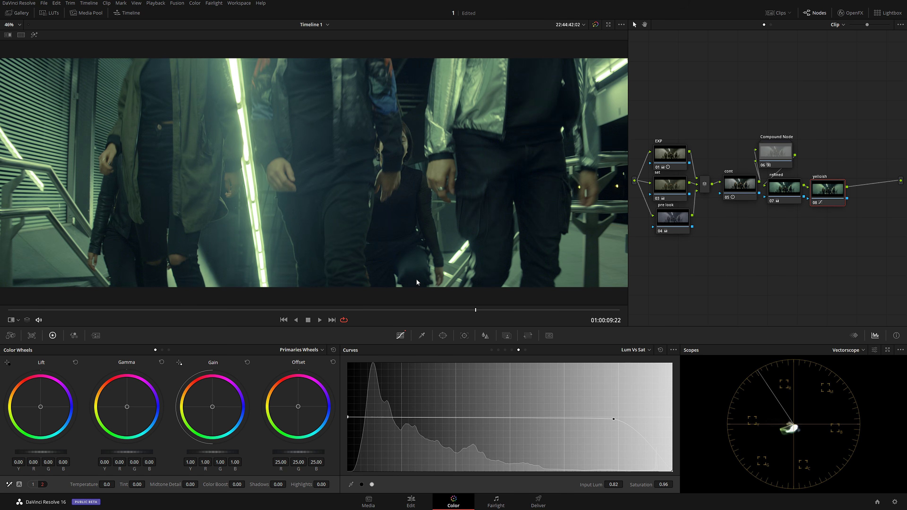
- Add a serial node after yelloish, place it below the chain, and apply the ResolveFX Glow effect to it
{"action": "left_click_drag", "start_coordinate": [388, 311], "coordinate": [196, 310]}
{"action": "key", "text": "alt+s"}
{"action": "left_click_drag", "start_coordinate": [867, 191], "coordinate": [848, 242]}
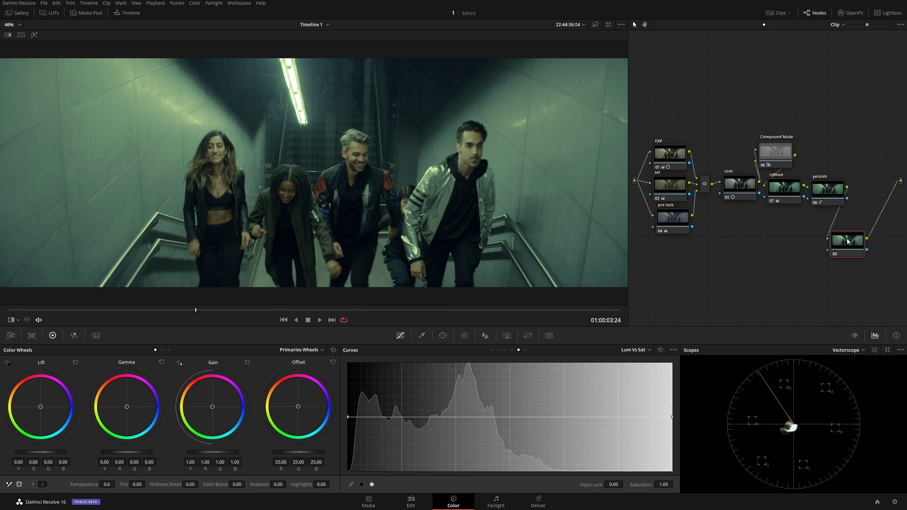
{"action": "left_click", "coordinate": [851, 13]}
{"action": "left_click", "coordinate": [887, 24]}
{"action": "type", "text": "glow"}
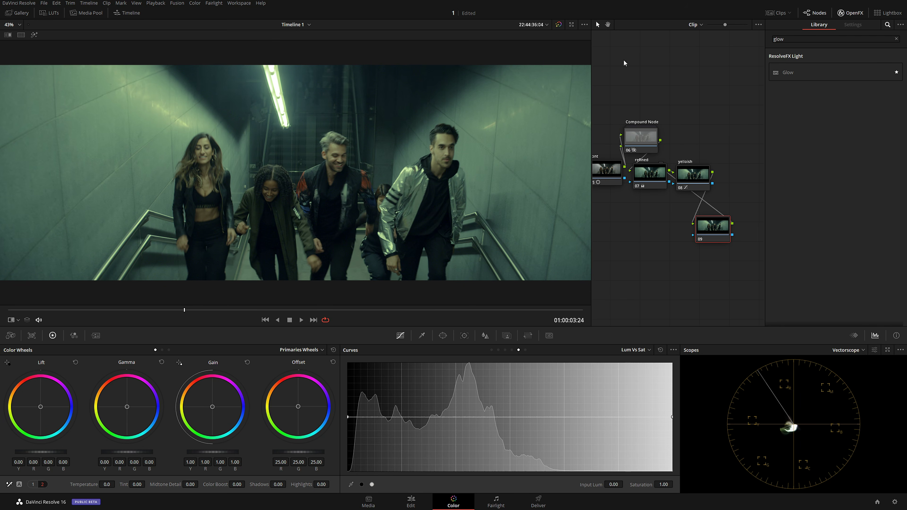
{"action": "left_click_drag", "start_coordinate": [789, 73], "coordinate": [720, 233]}
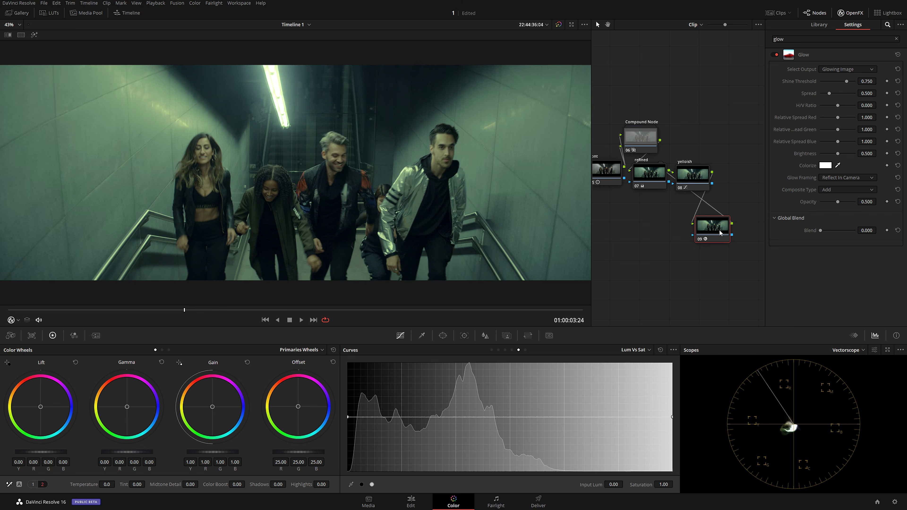
- Set the Glow effect's Shine Threshold to 0.814 and Brightness to 0.172
{"action": "left_click_drag", "start_coordinate": [871, 81], "coordinate": [868, 81]}
{"action": "left_click_drag", "start_coordinate": [866, 153], "coordinate": [861, 153]}
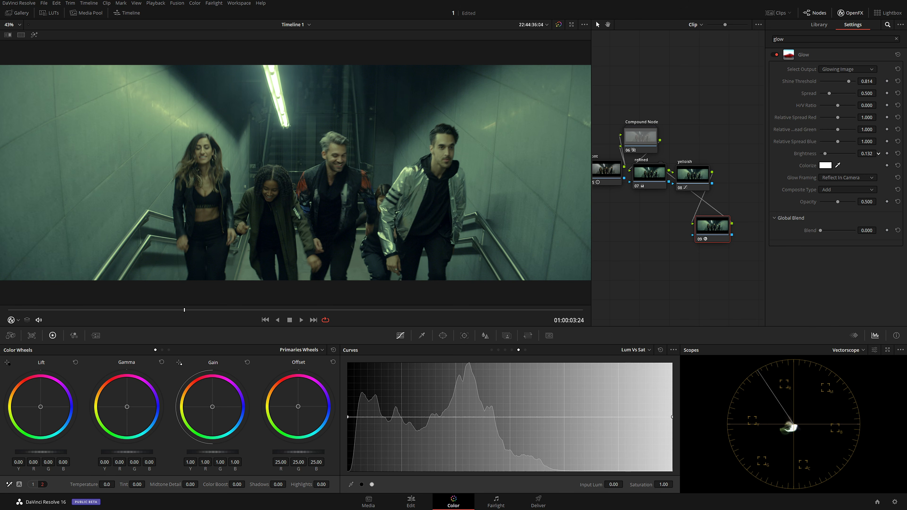
{"action": "left_click_drag", "start_coordinate": [823, 153], "coordinate": [826, 153]}
- Using the parade scope, set the glow node's Highlights to -28.50 and slightly reduce the glow's Spread
{"action": "left_click", "coordinate": [856, 351]}
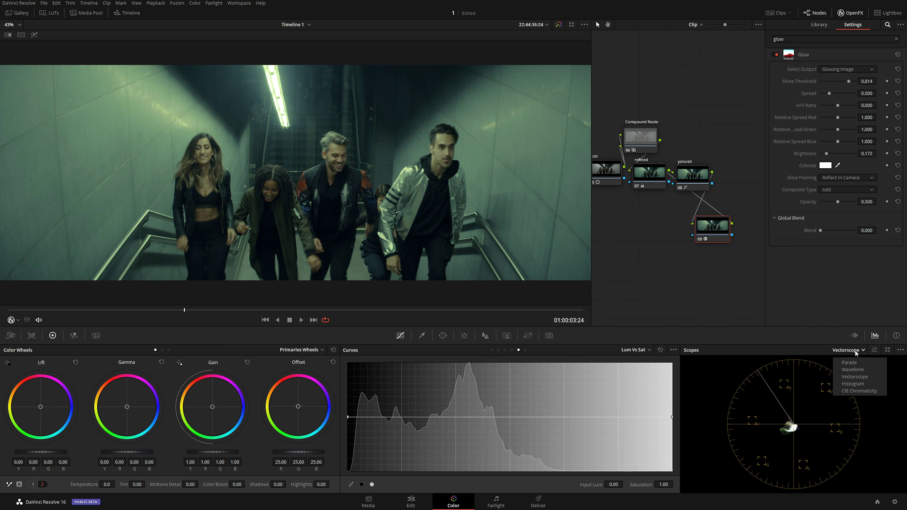
{"action": "left_click", "coordinate": [860, 363]}
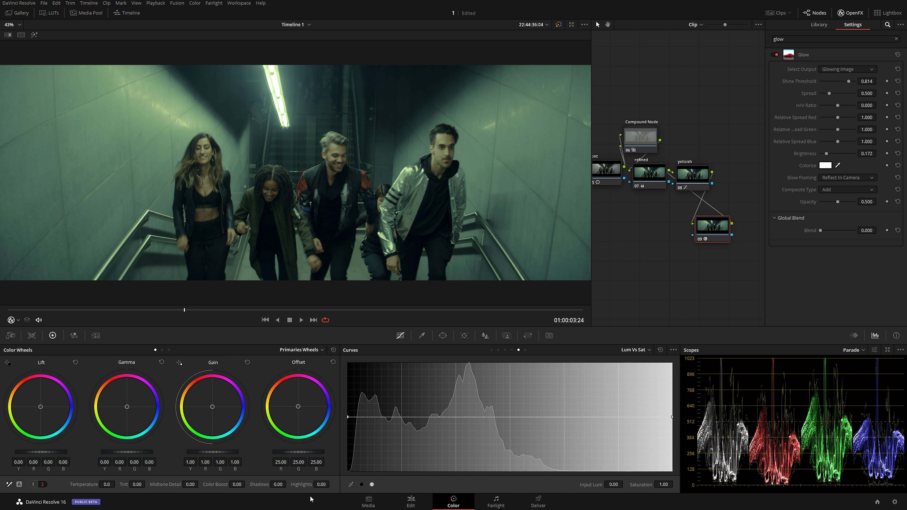
{"action": "left_click_drag", "start_coordinate": [319, 484], "coordinate": [308, 484]}
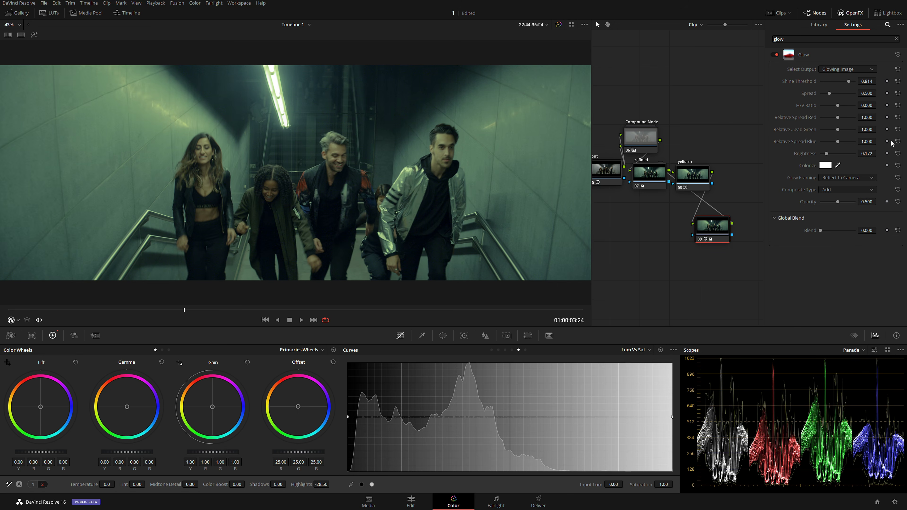
{"action": "left_click_drag", "start_coordinate": [833, 95], "coordinate": [826, 96]}
{"action": "left_click", "coordinate": [850, 12]}
{"action": "left_click_drag", "start_coordinate": [163, 310], "coordinate": [207, 310]}
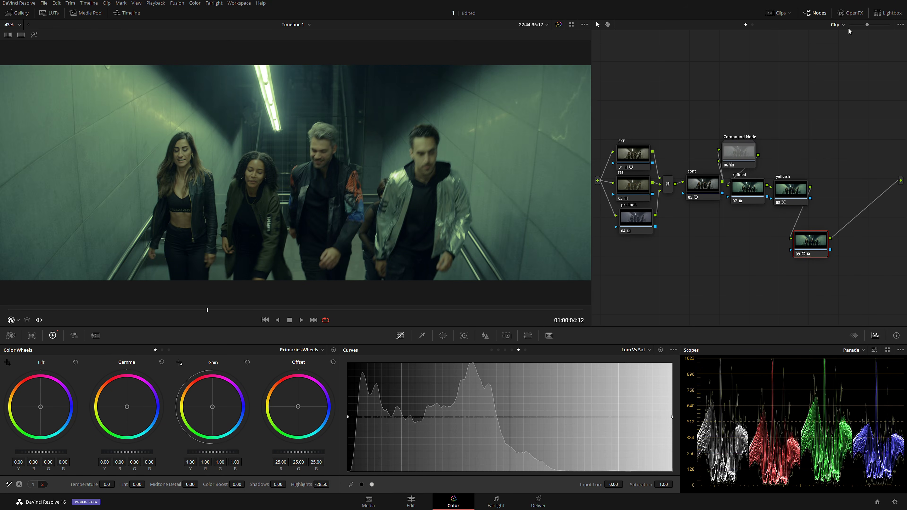
- Show the timeline clips and switch between the graded stairwell shot, the ungraded shot and the reference clip to compare them
{"action": "left_click", "coordinate": [777, 12]}
{"action": "left_click", "coordinate": [83, 301]}
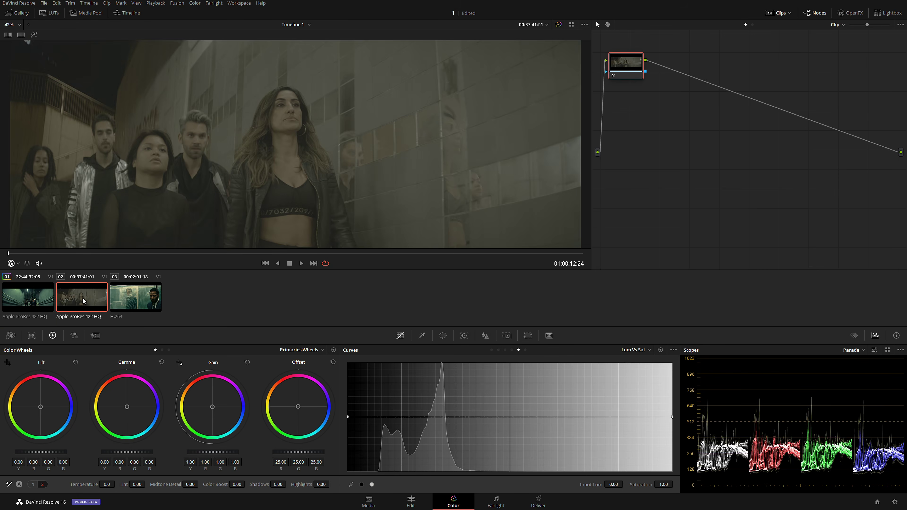
{"action": "left_click", "coordinate": [140, 296]}
{"action": "left_click", "coordinate": [83, 297]}
{"action": "left_click", "coordinate": [42, 297]}
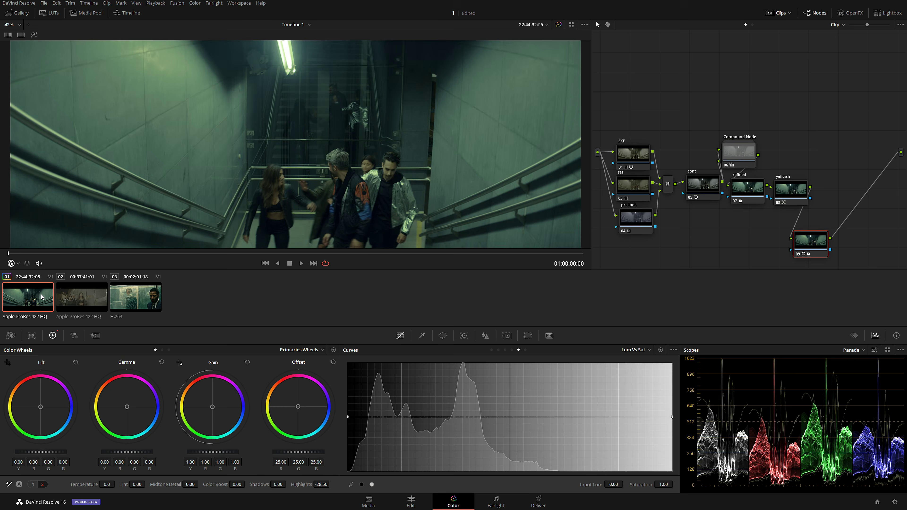
{"action": "left_click", "coordinate": [150, 296]}
{"action": "left_click", "coordinate": [28, 297]}
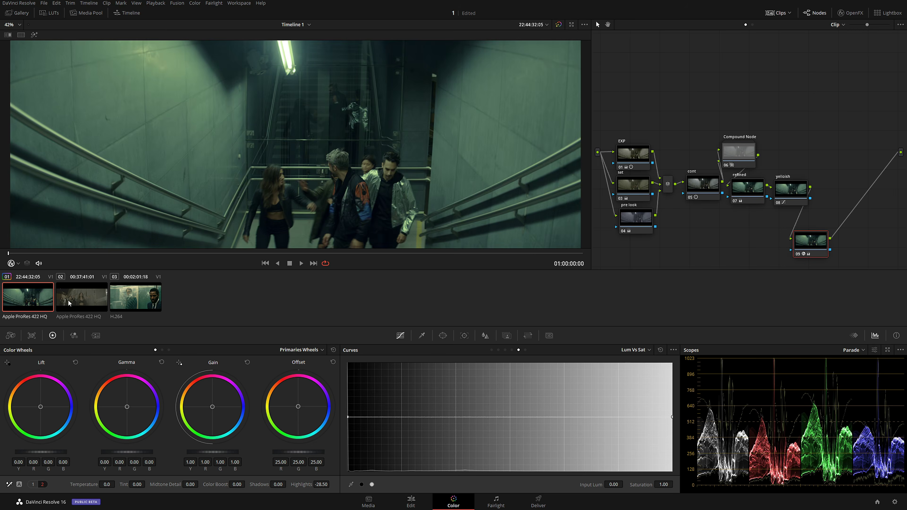
{"action": "left_click", "coordinate": [85, 303]}
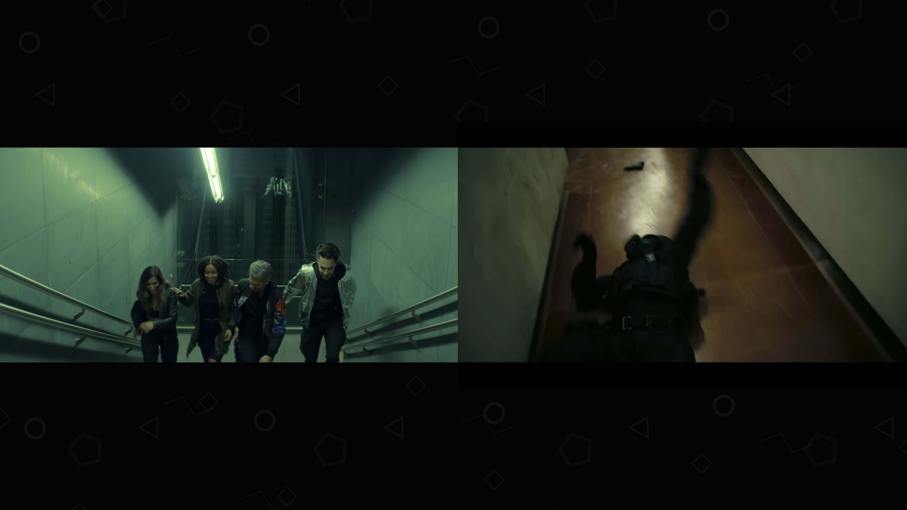